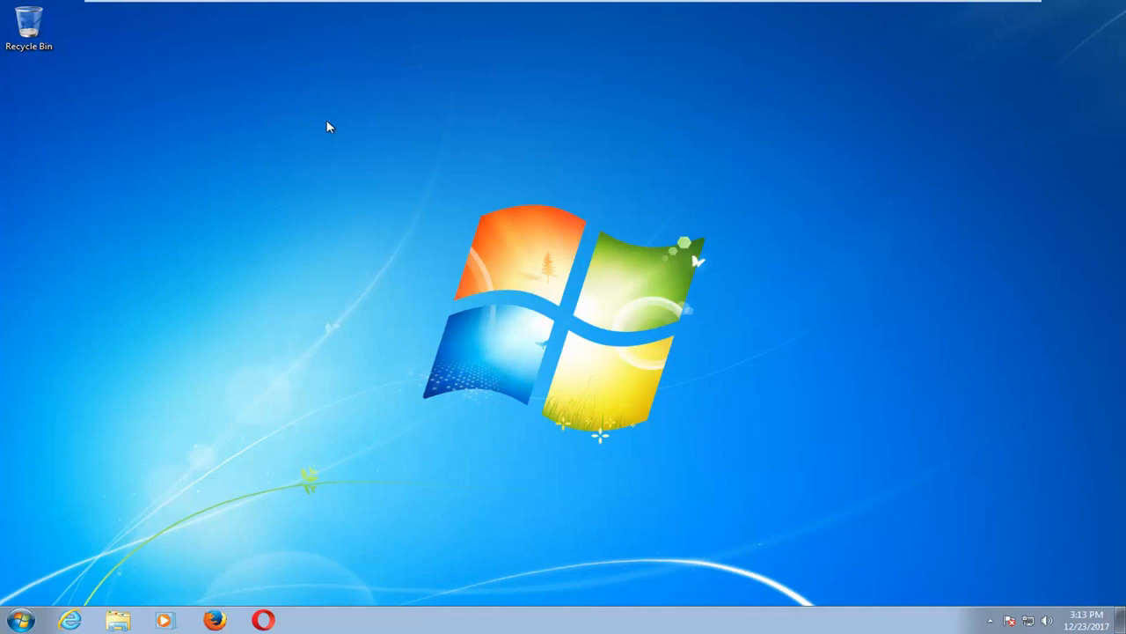
Step: Apply the Windows Classic theme from the desktop's Personalize window
right_click(244, 94)
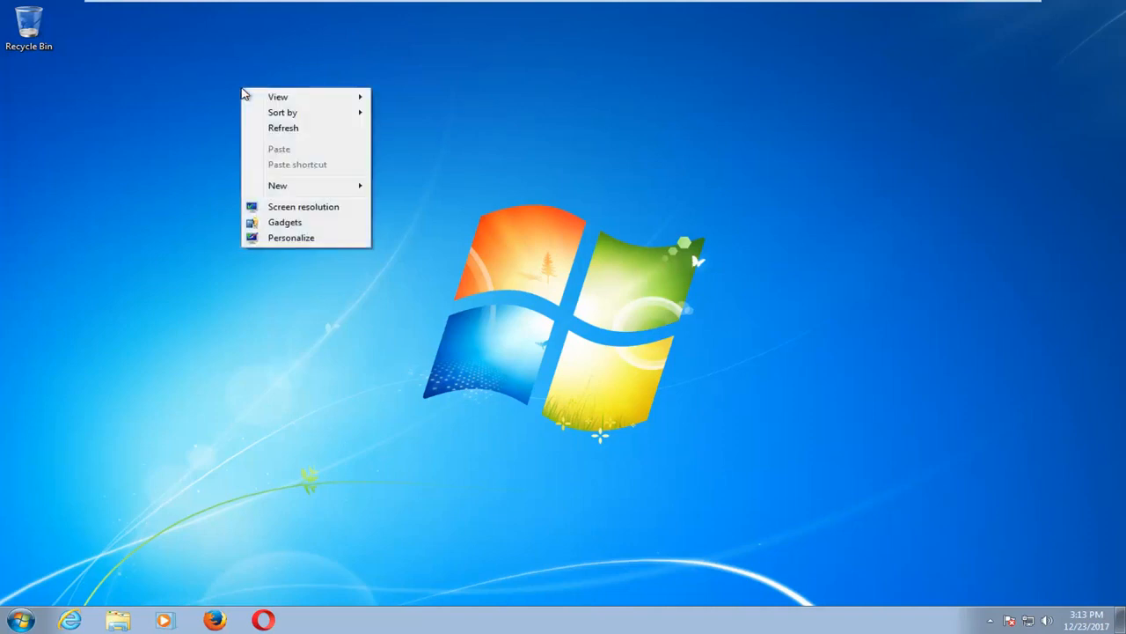
left_click(275, 244)
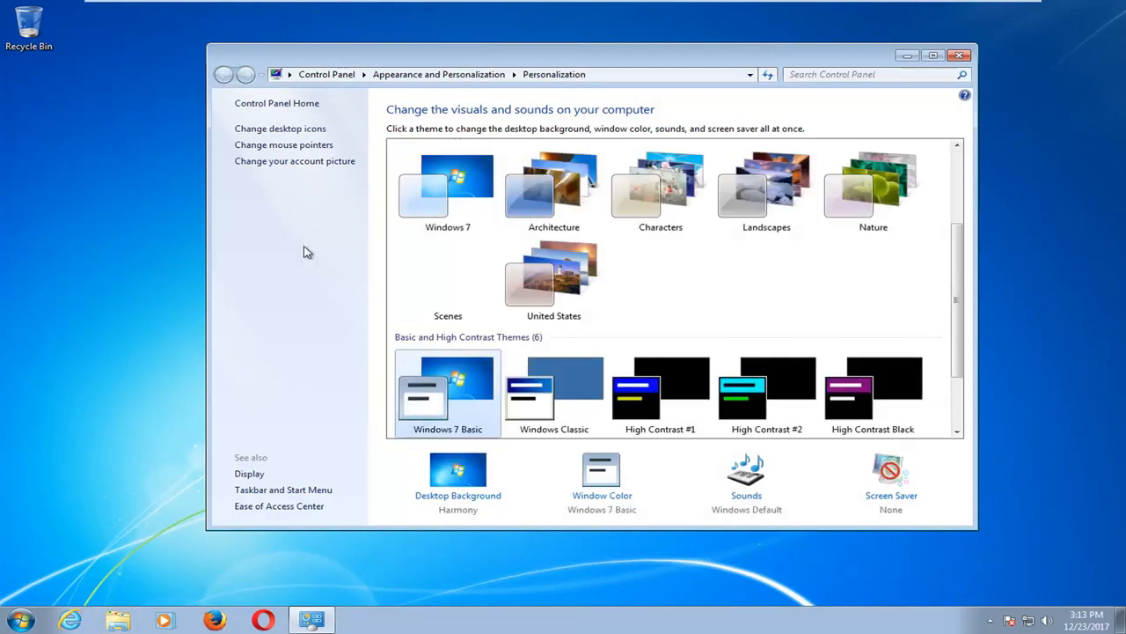
scroll(949, 331, "down", 3)
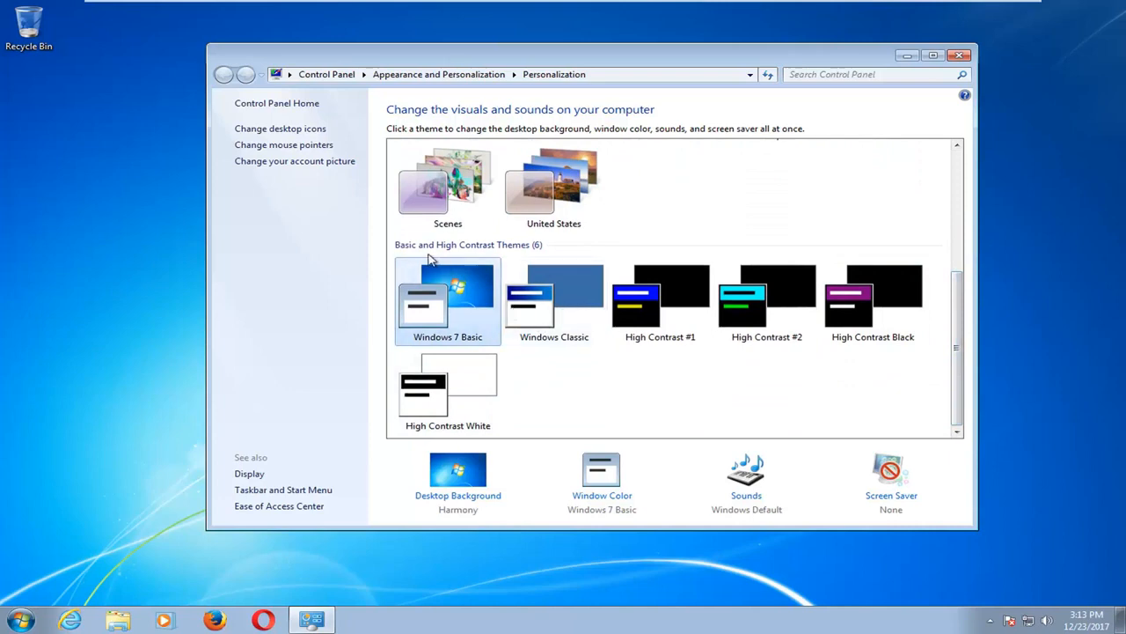
left_click(557, 299)
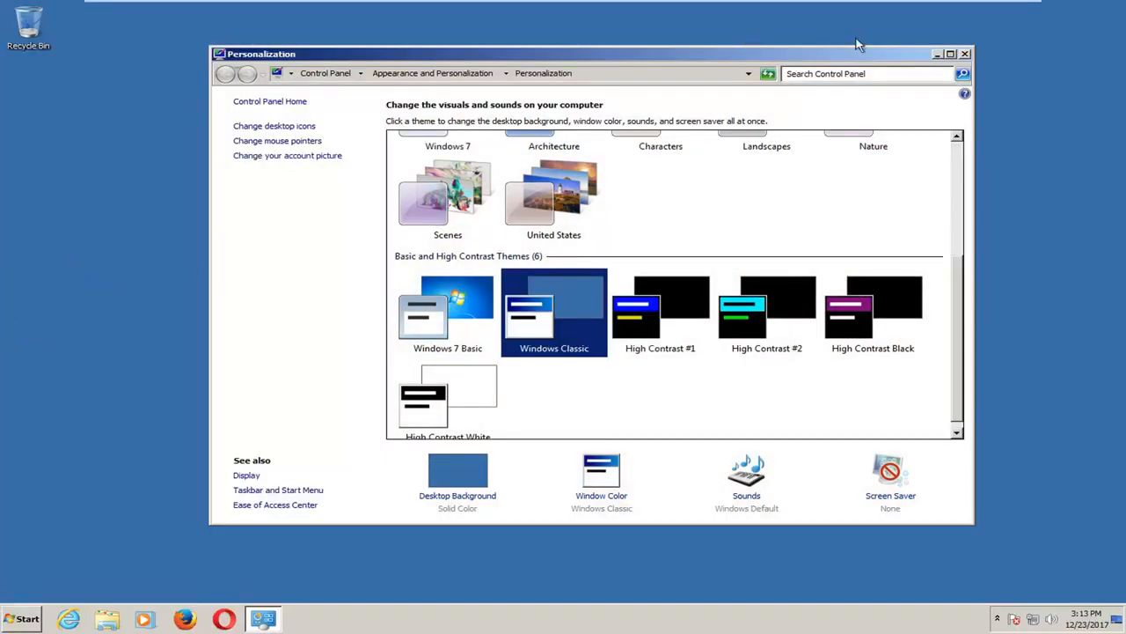
Step: Close personalization, reopen it from the desktop and go to Desktop Background
left_click(965, 54)
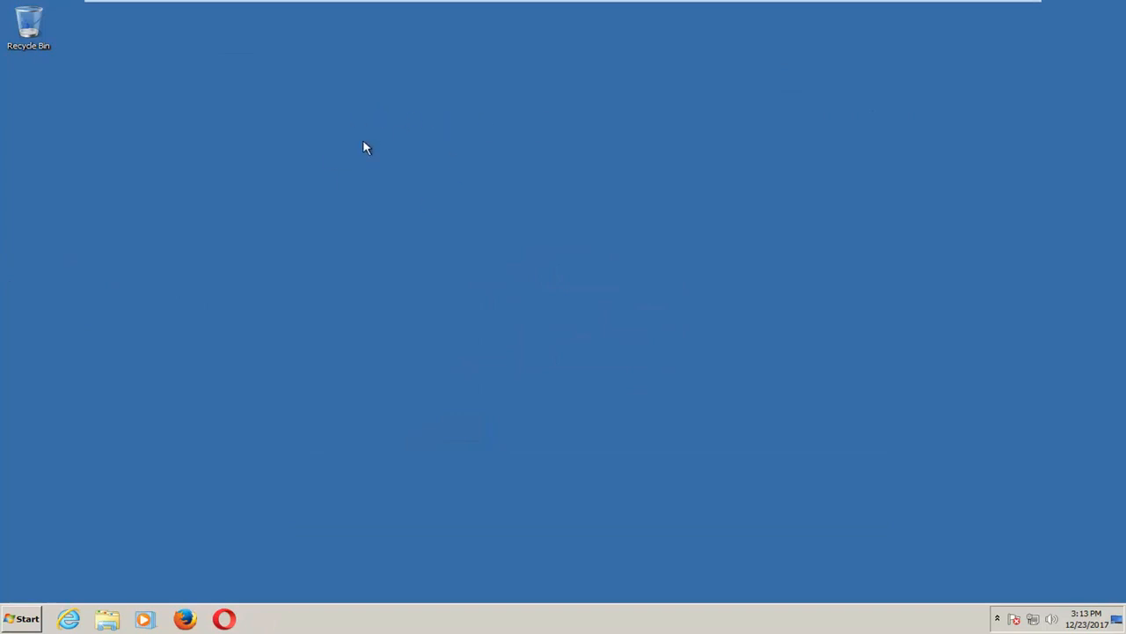
right_click(336, 97)
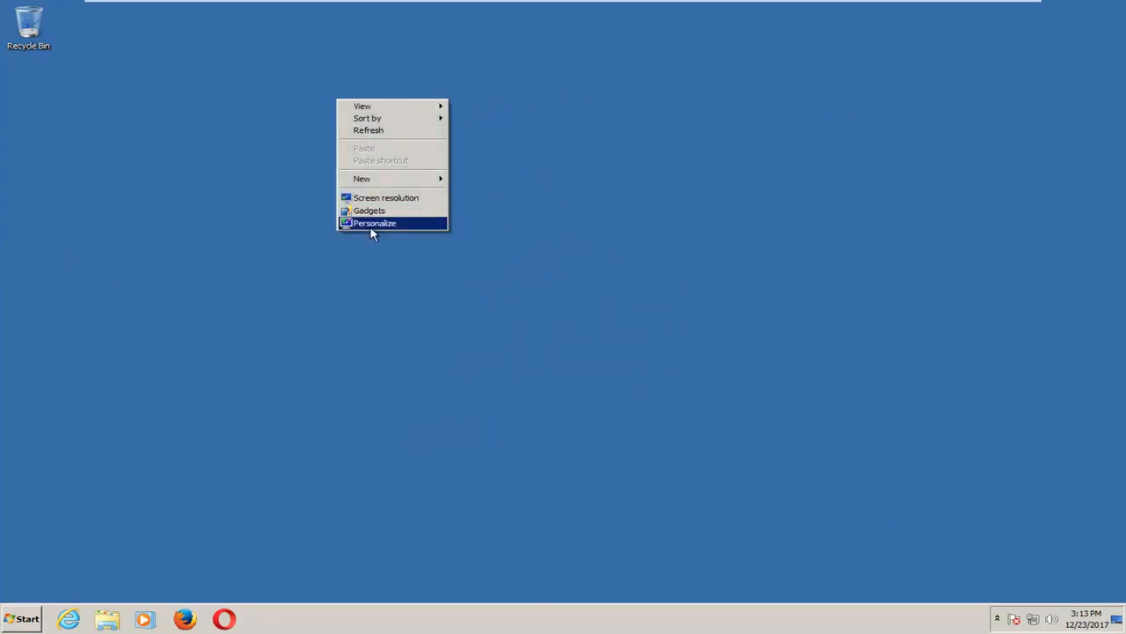
left_click(374, 223)
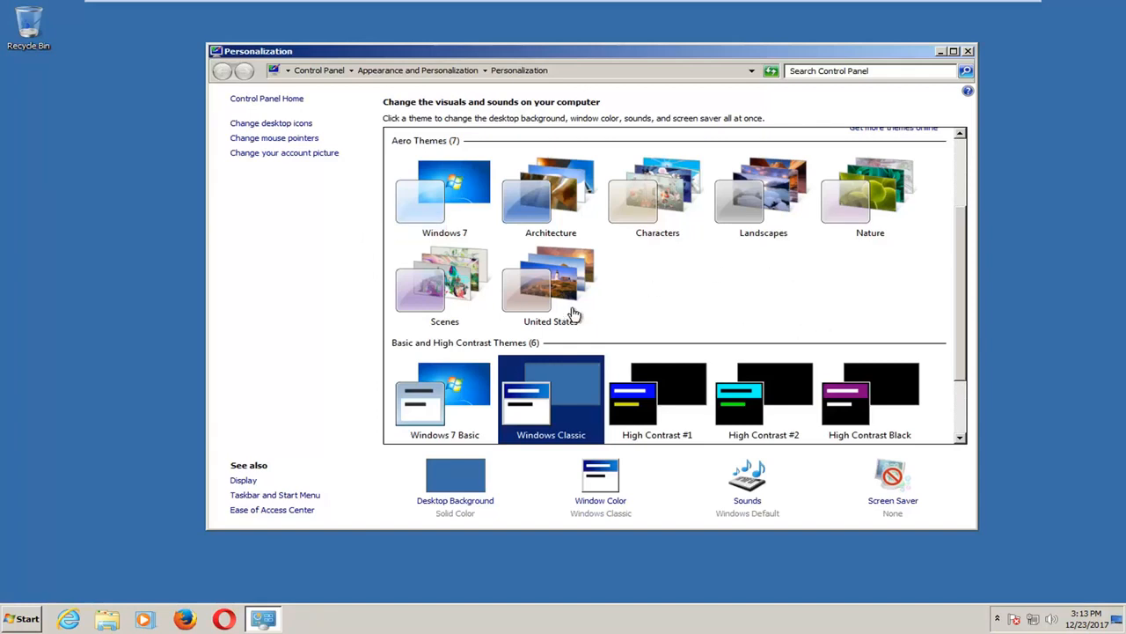
scroll(728, 254, "down", 2)
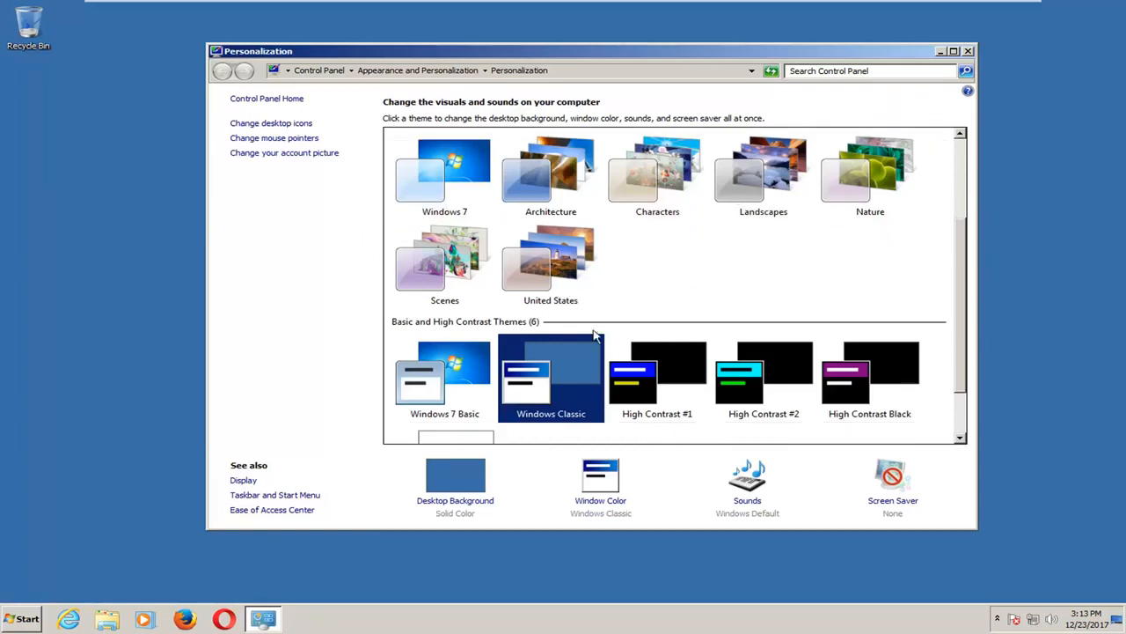
left_click(447, 503)
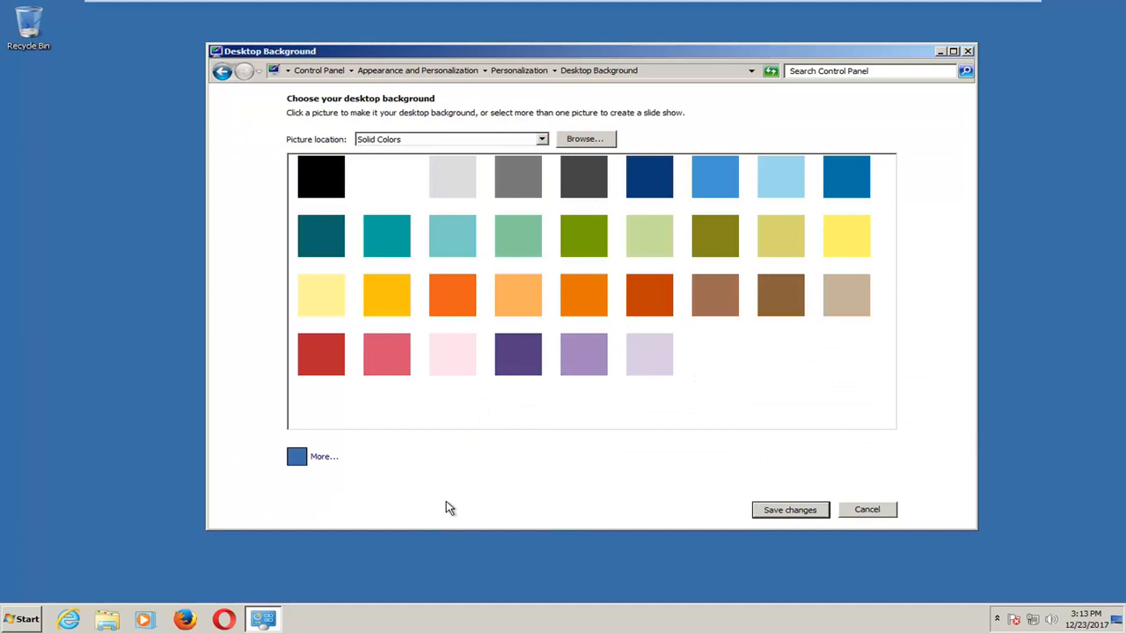
Step: Set only the glacier landscape from Windows Desktop Backgrounds as wallpaper and save it
left_click(427, 149)
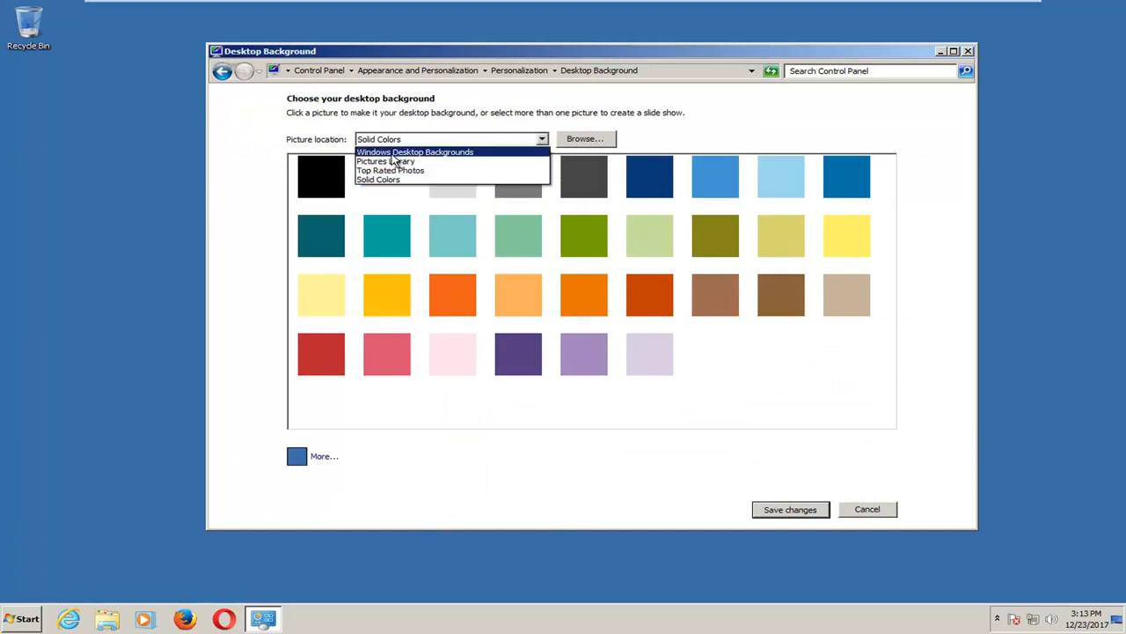
left_click(414, 152)
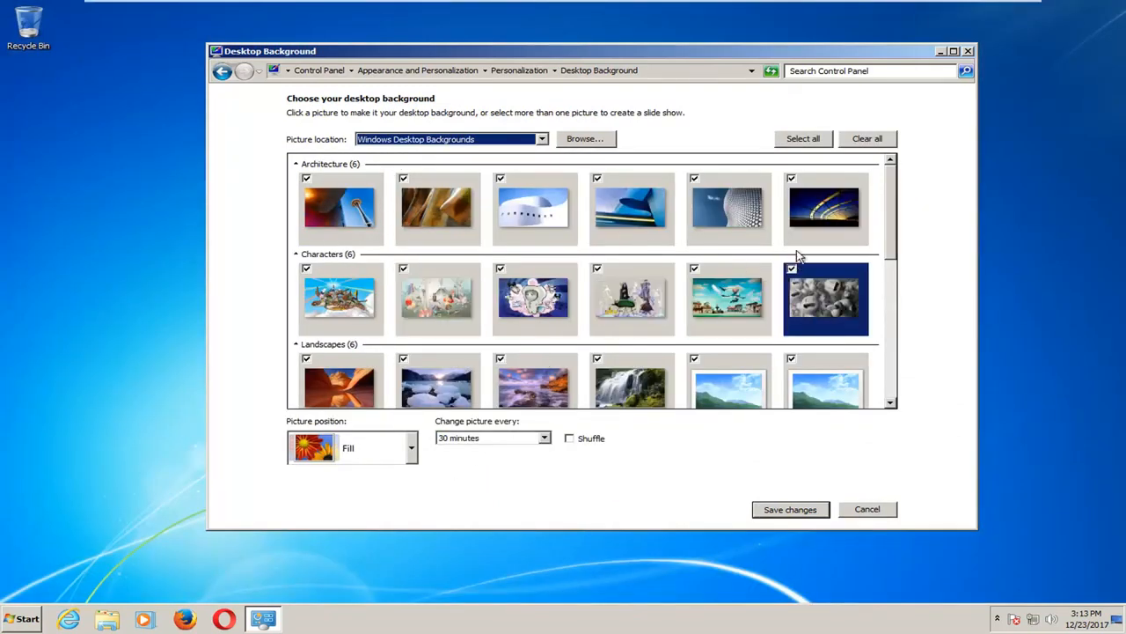
left_click(439, 380)
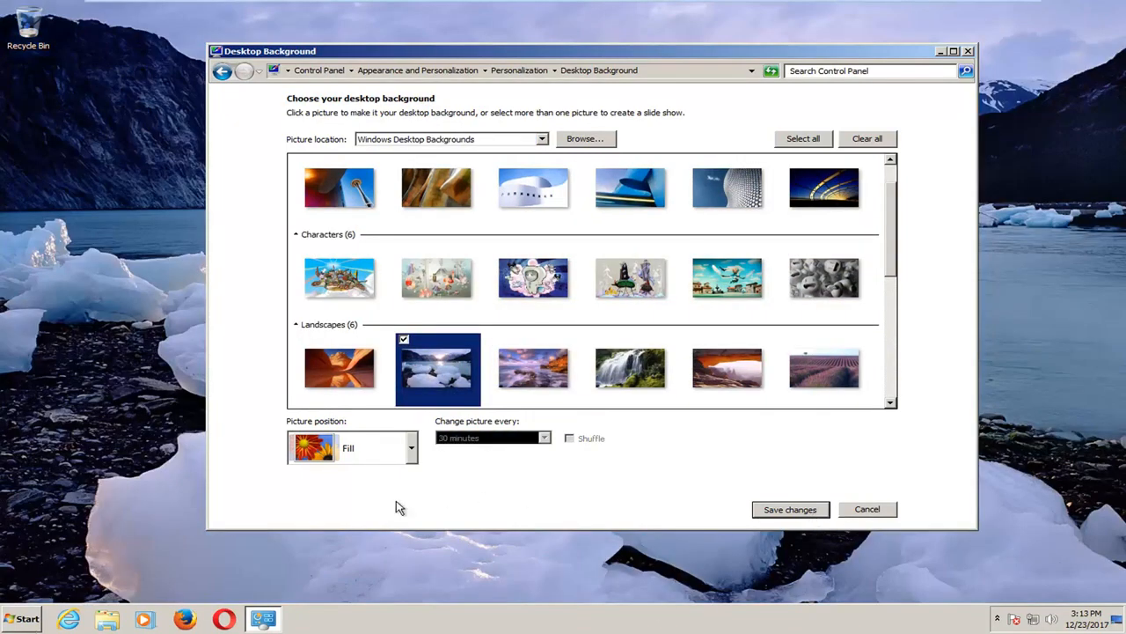
left_click(791, 509)
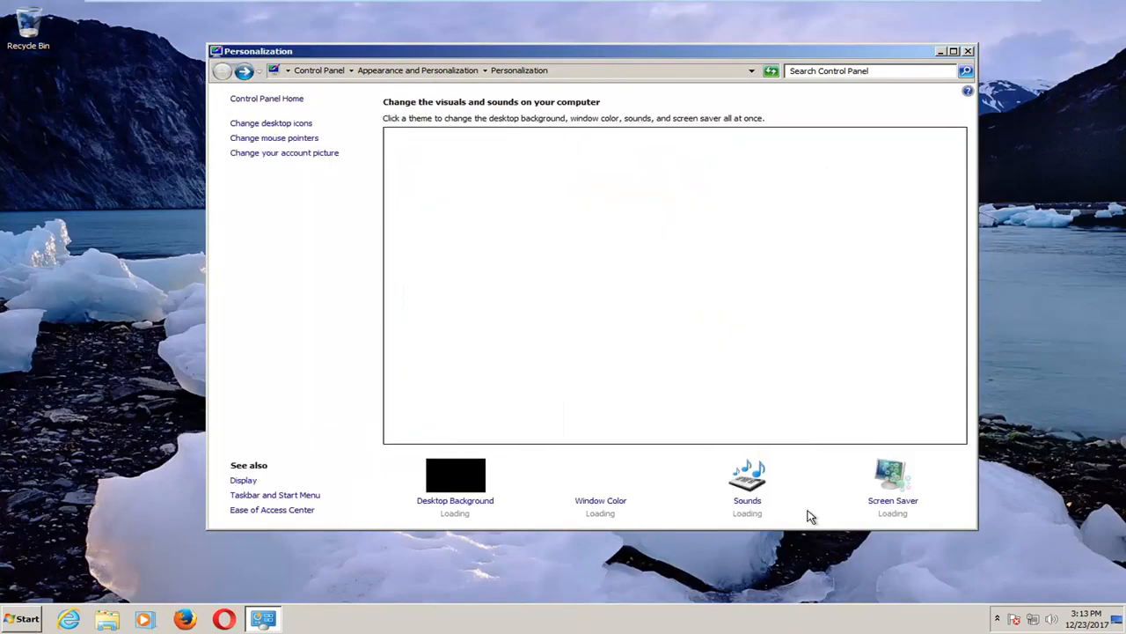
left_click(969, 51)
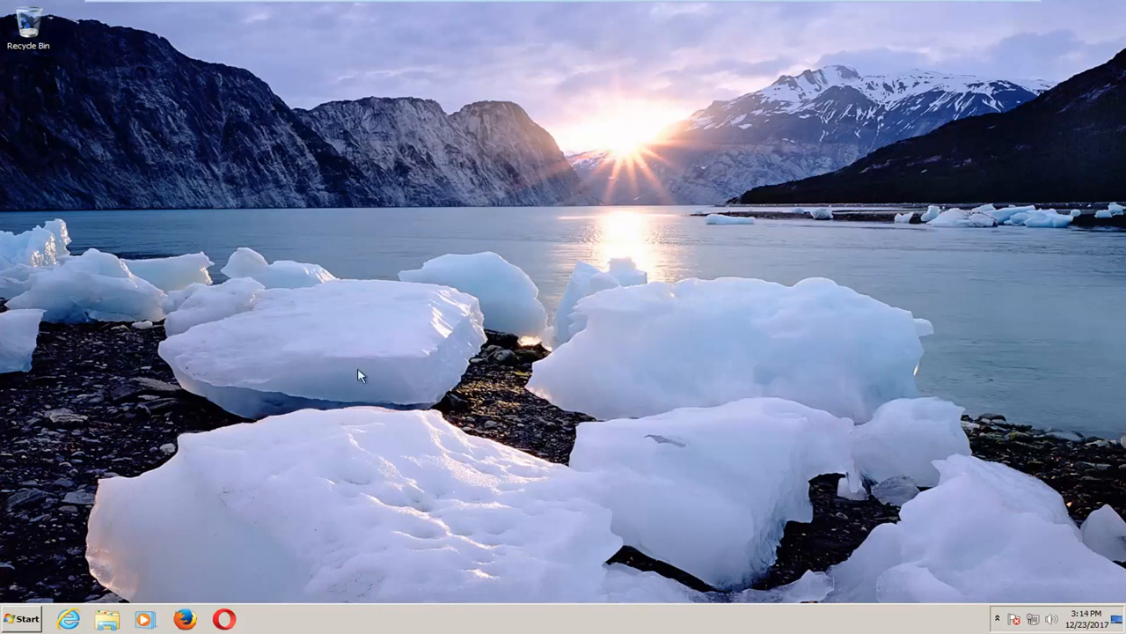
key("super")
left_click(596, 349)
left_click(20, 625)
type("programs and dwa")
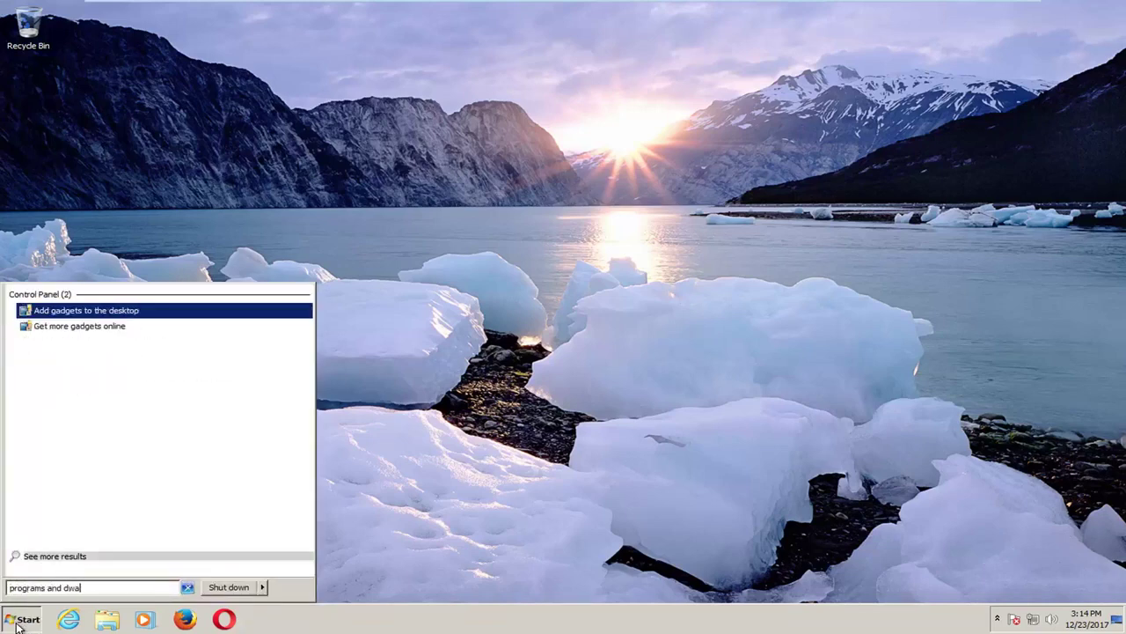
key("BackSpace")
type("fea")
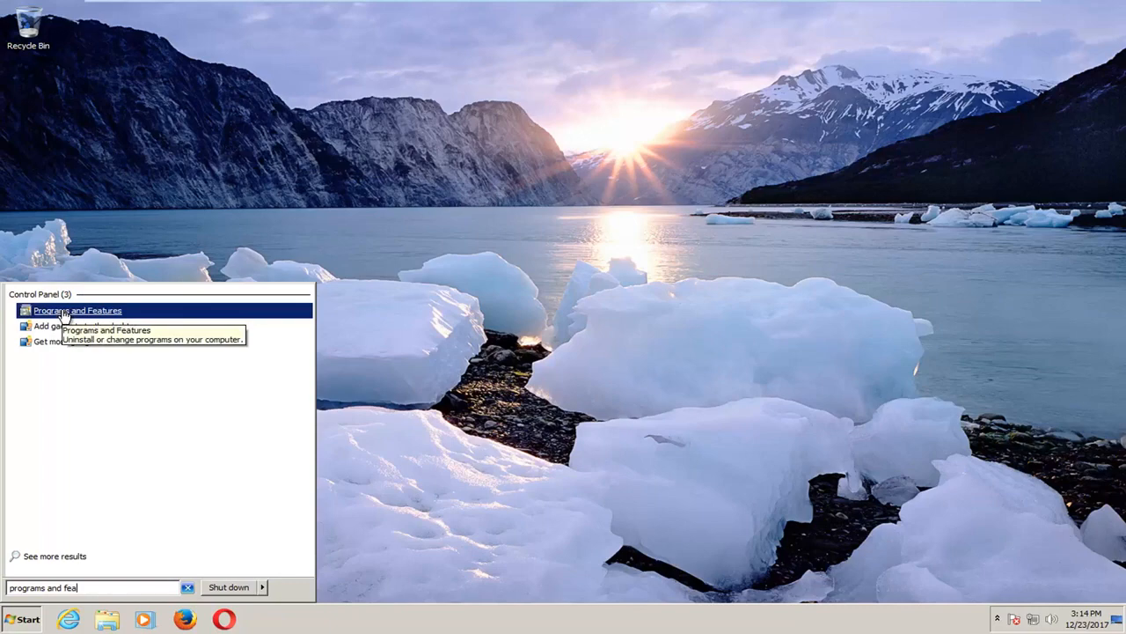
left_click(64, 313)
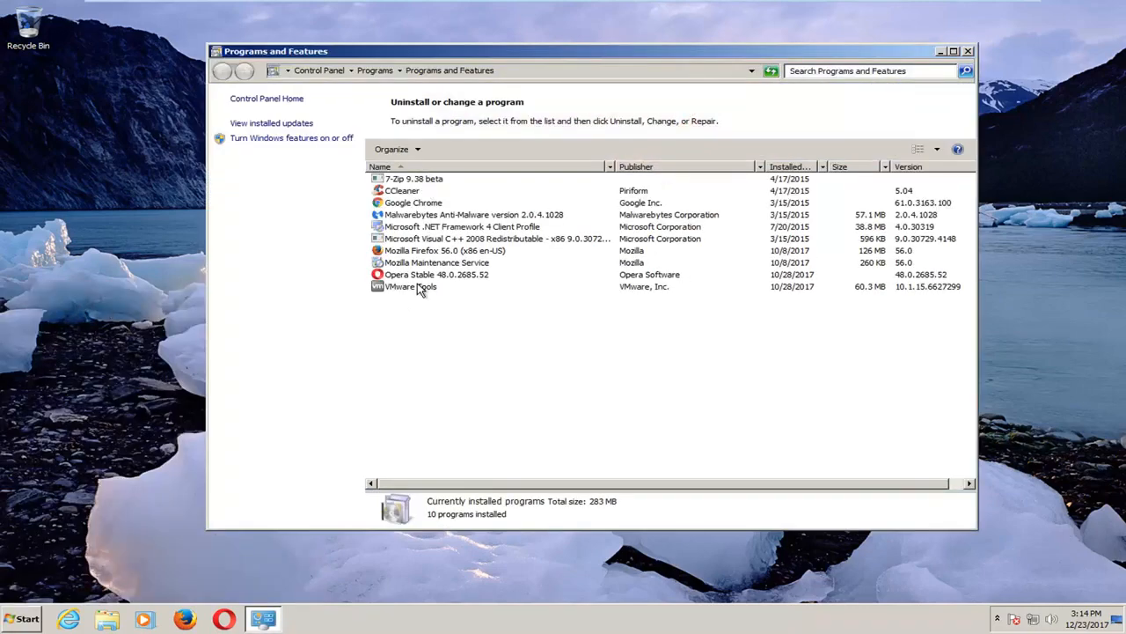
left_click(422, 230)
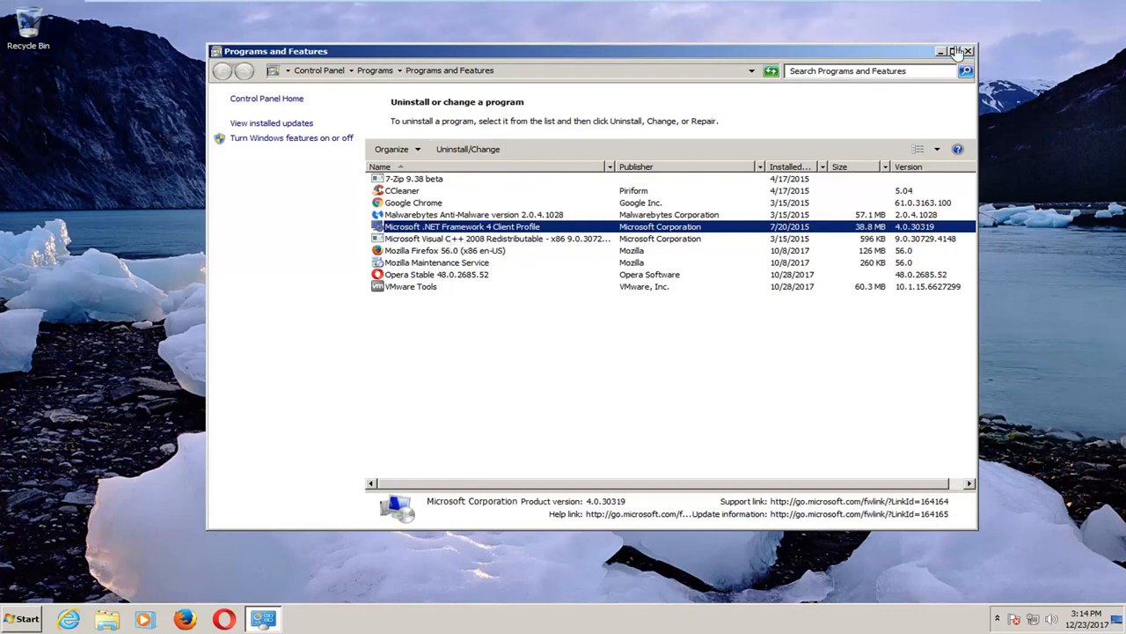
left_click(968, 51)
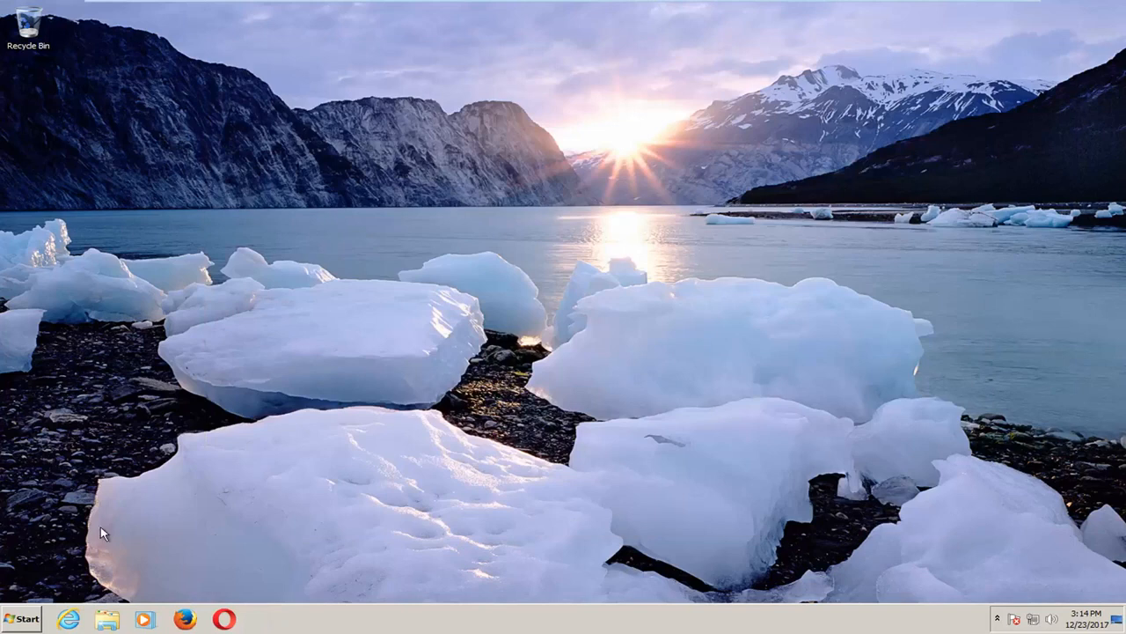
Step: Launch msconfig from Start menu search as administrator
left_click(22, 619)
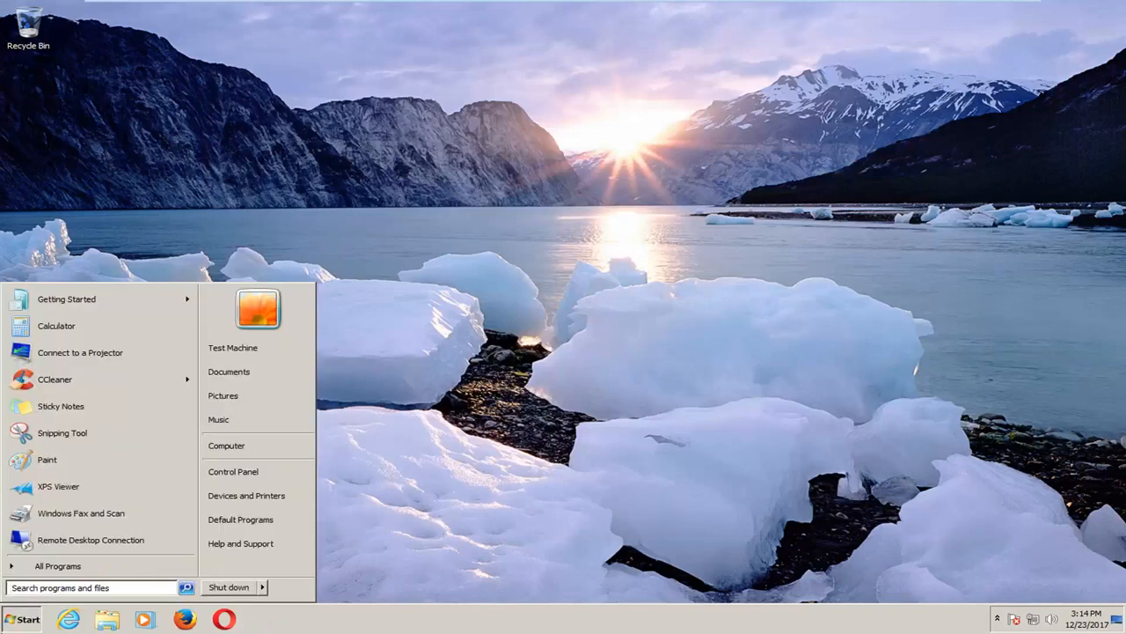
type("msconfig")
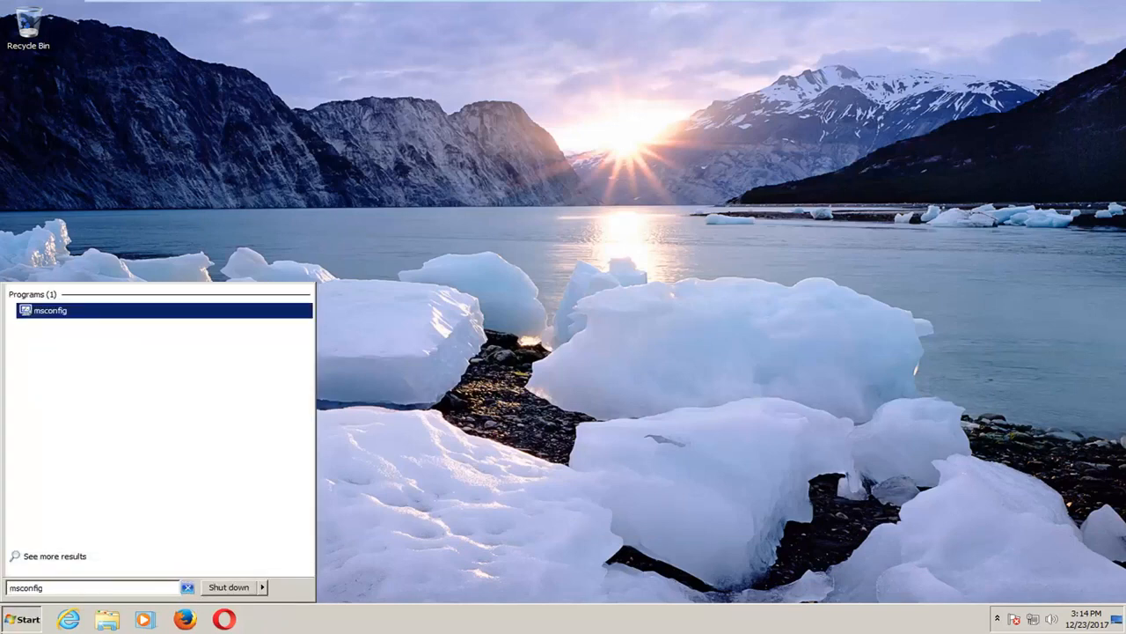
right_click(51, 313)
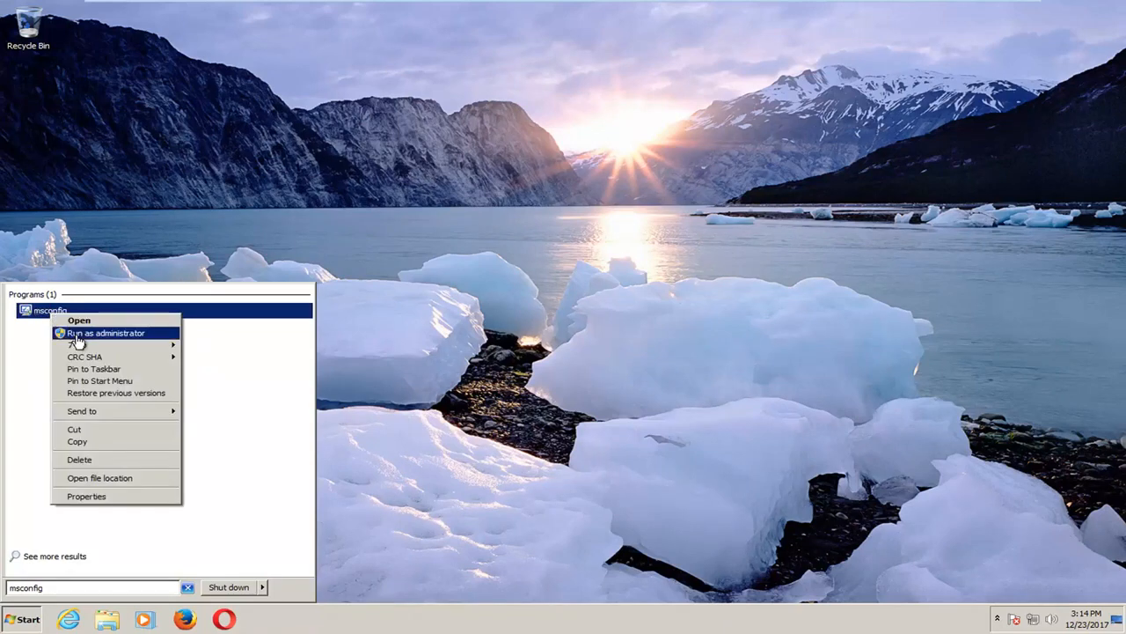
left_click(106, 333)
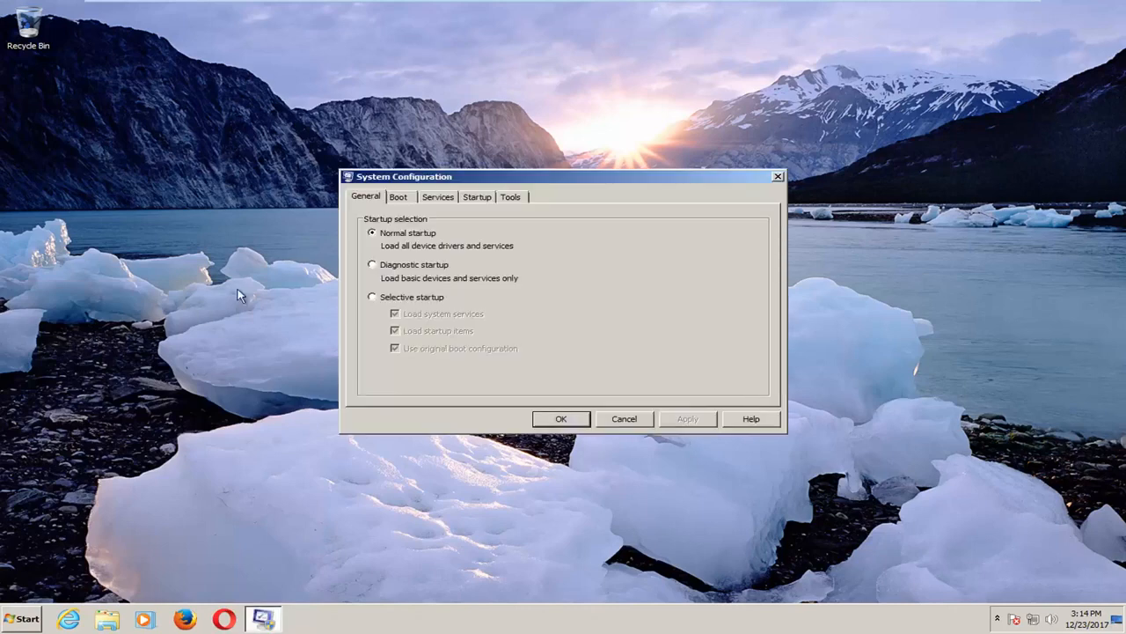
Step: Disable the VMware Tools startup item, apply it and exit without restarting
left_click(475, 197)
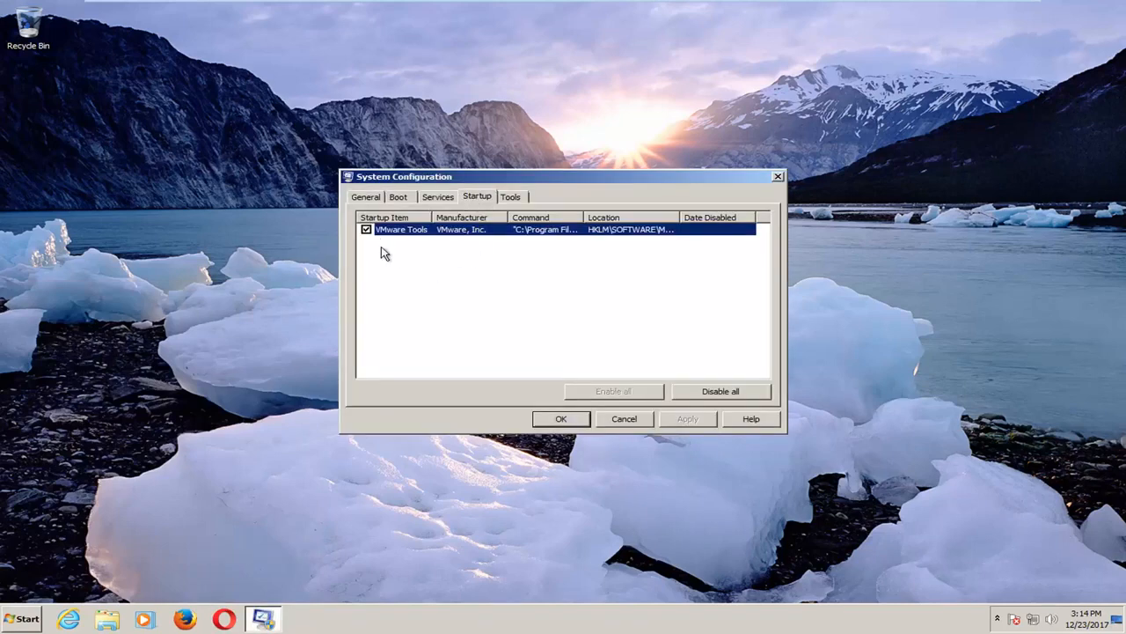
left_click(513, 282)
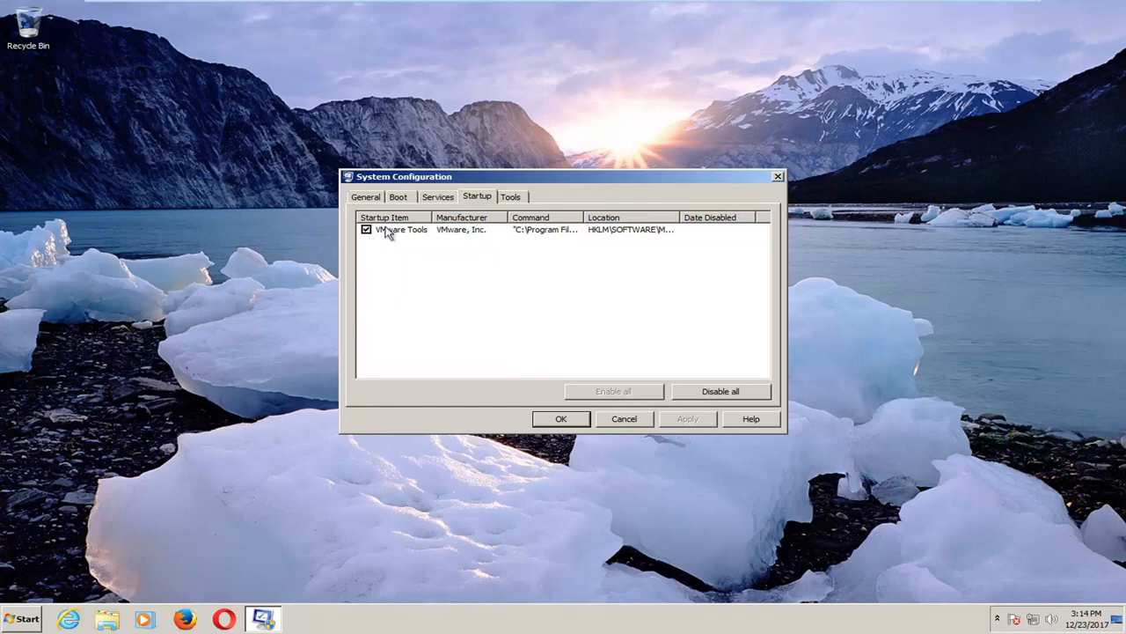
left_click_drag(433, 217, 471, 217)
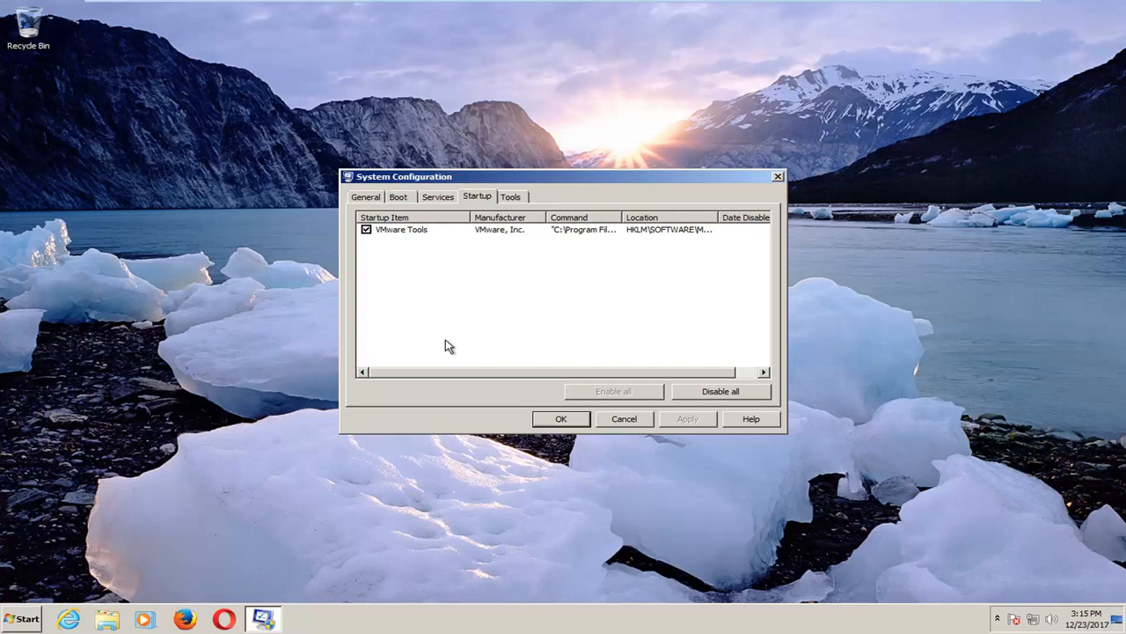
left_click(367, 229)
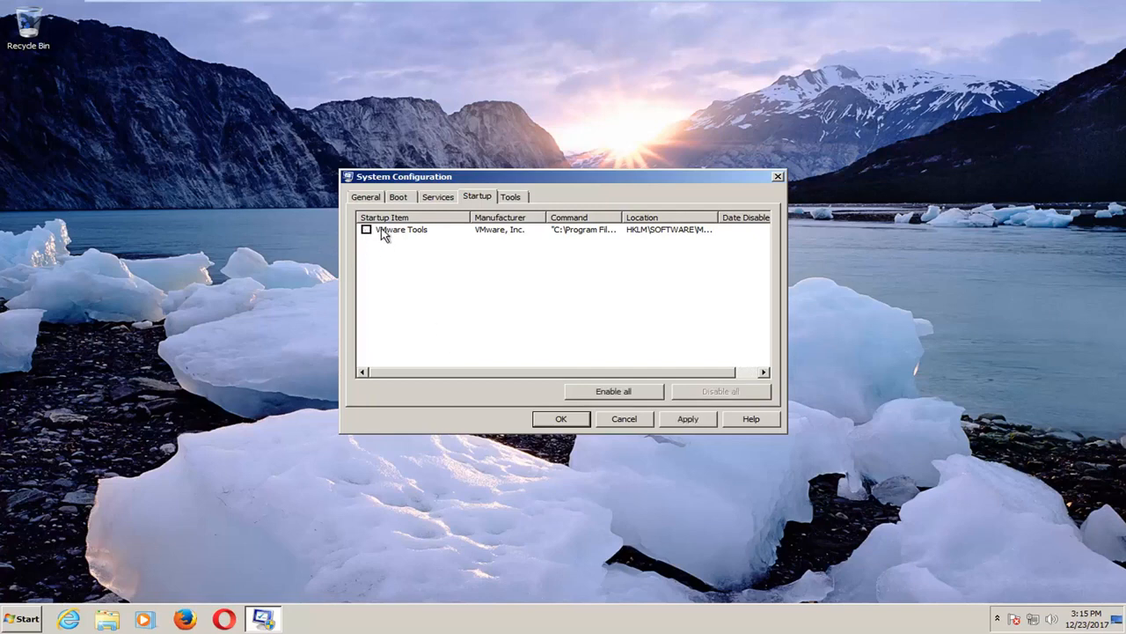
left_click(687, 420)
left_click(554, 423)
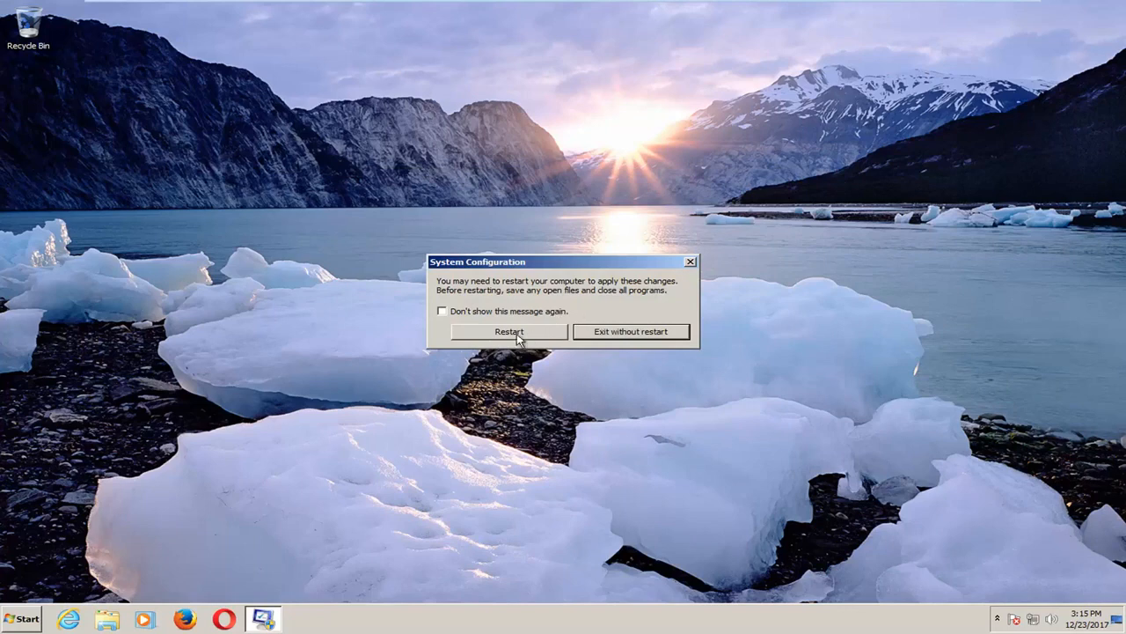
left_click(627, 332)
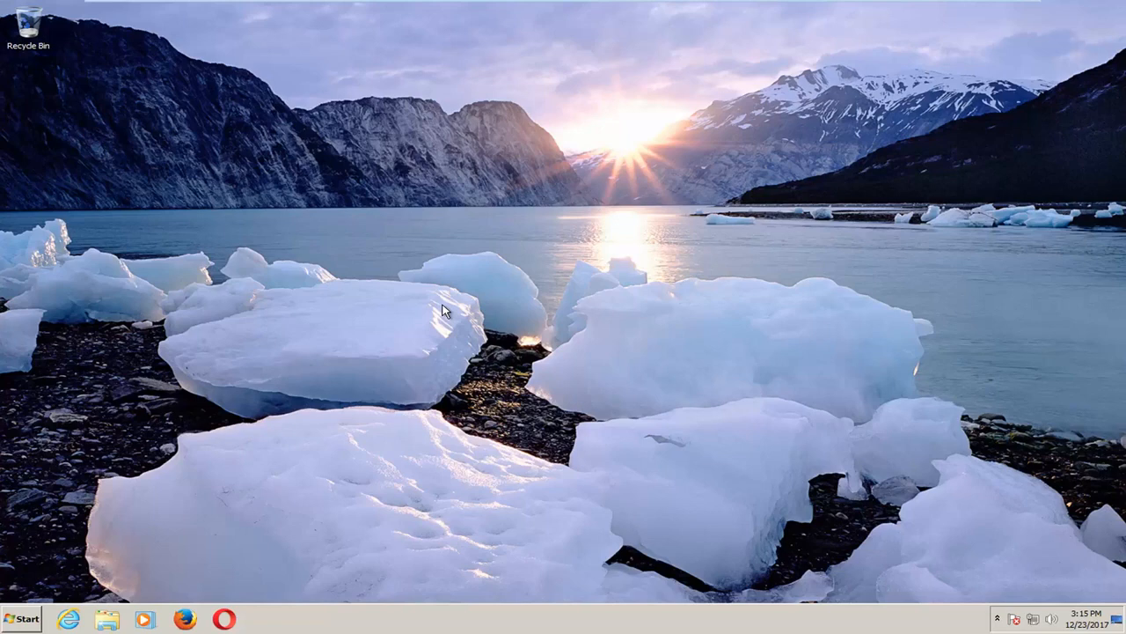
Step: Open the System information page from Start menu search
left_click(18, 618)
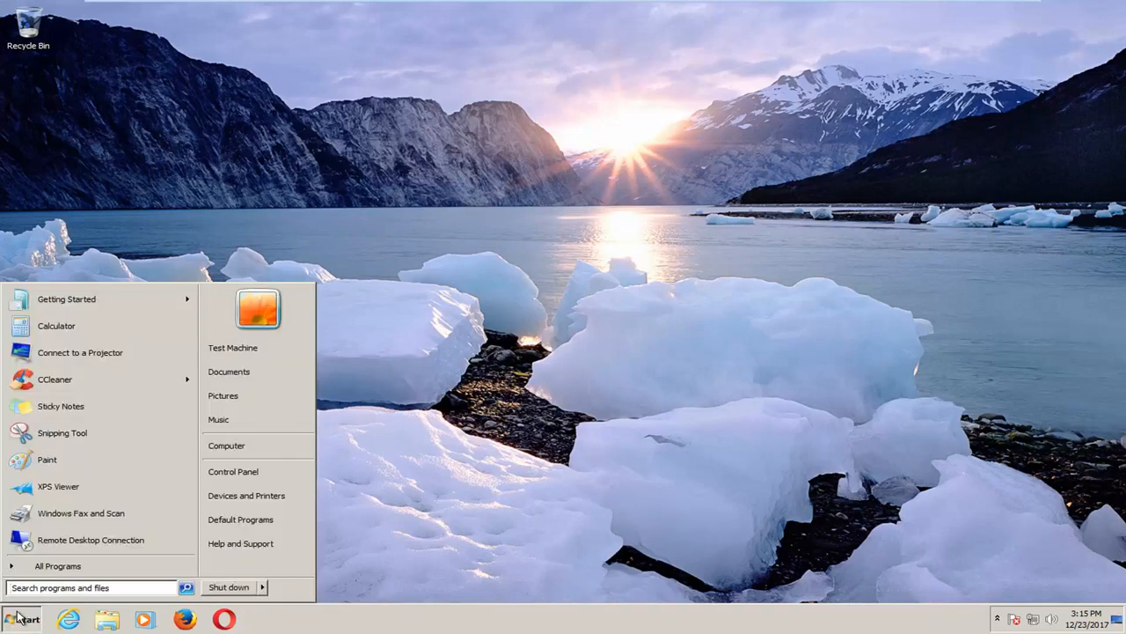
type("system")
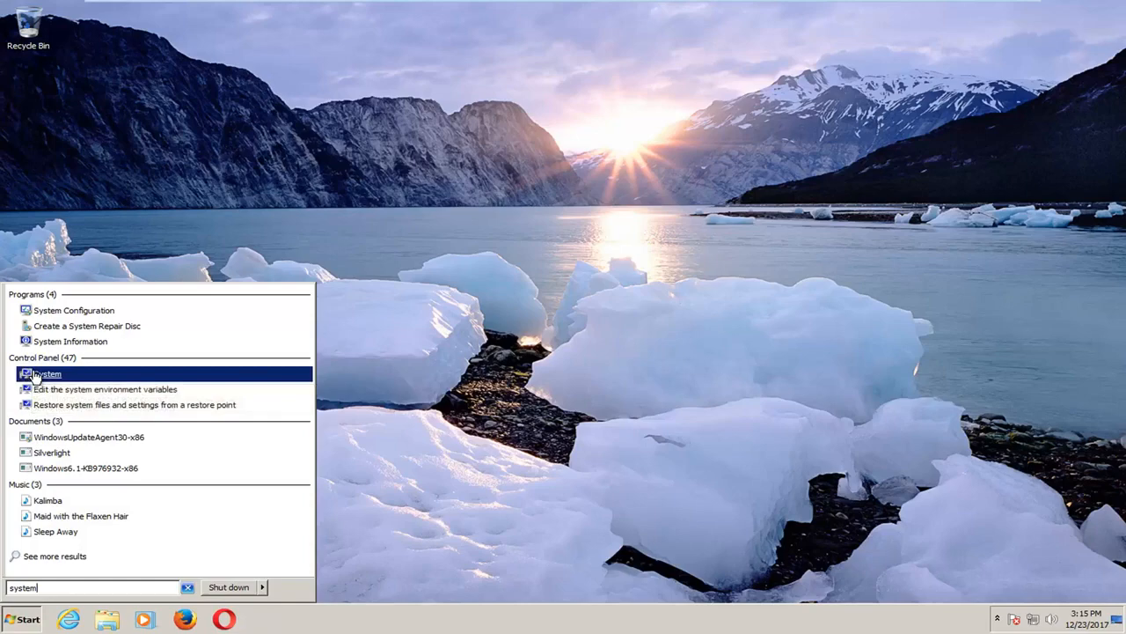
left_click(46, 374)
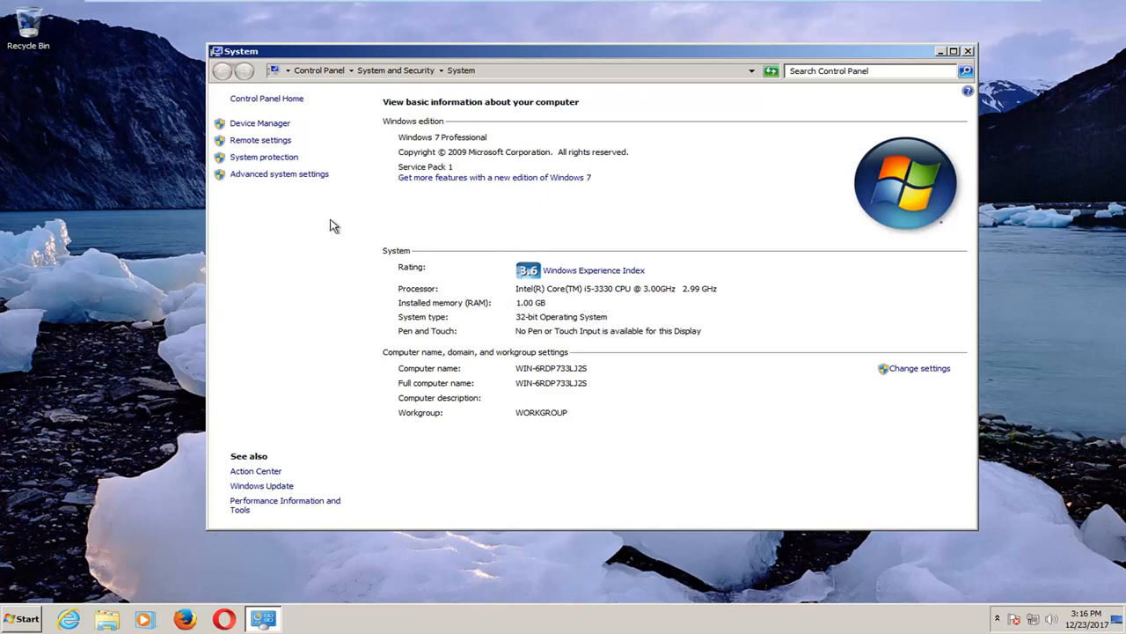
Step: Reach Virtual Memory via Advanced system settings, Performance Settings and its Advanced tab
left_click(273, 178)
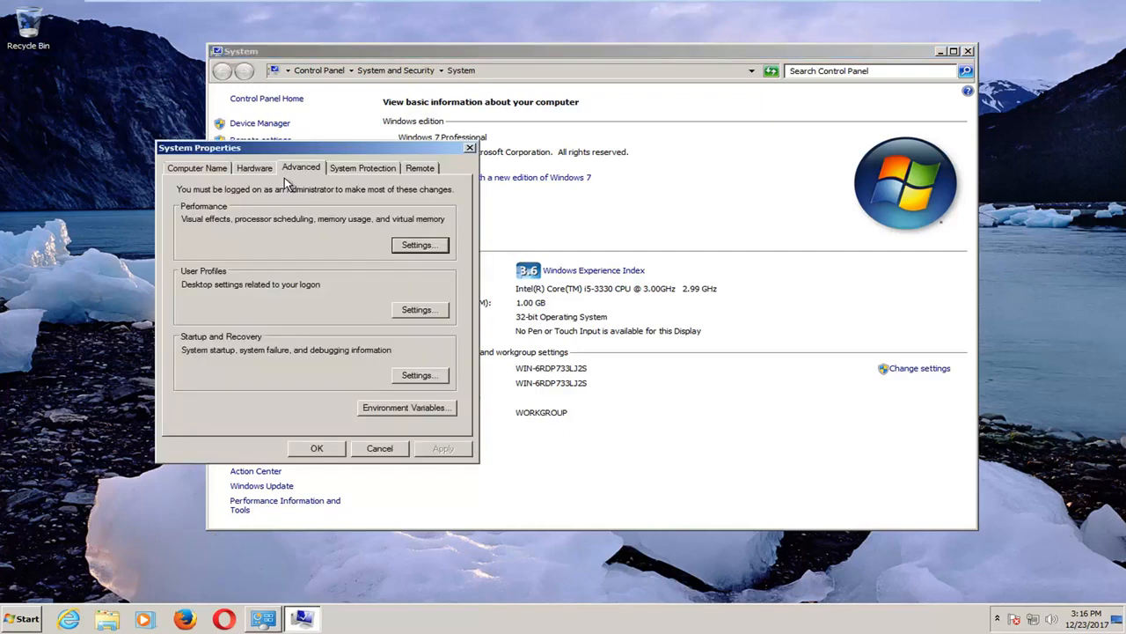
left_click_drag(283, 150, 507, 125)
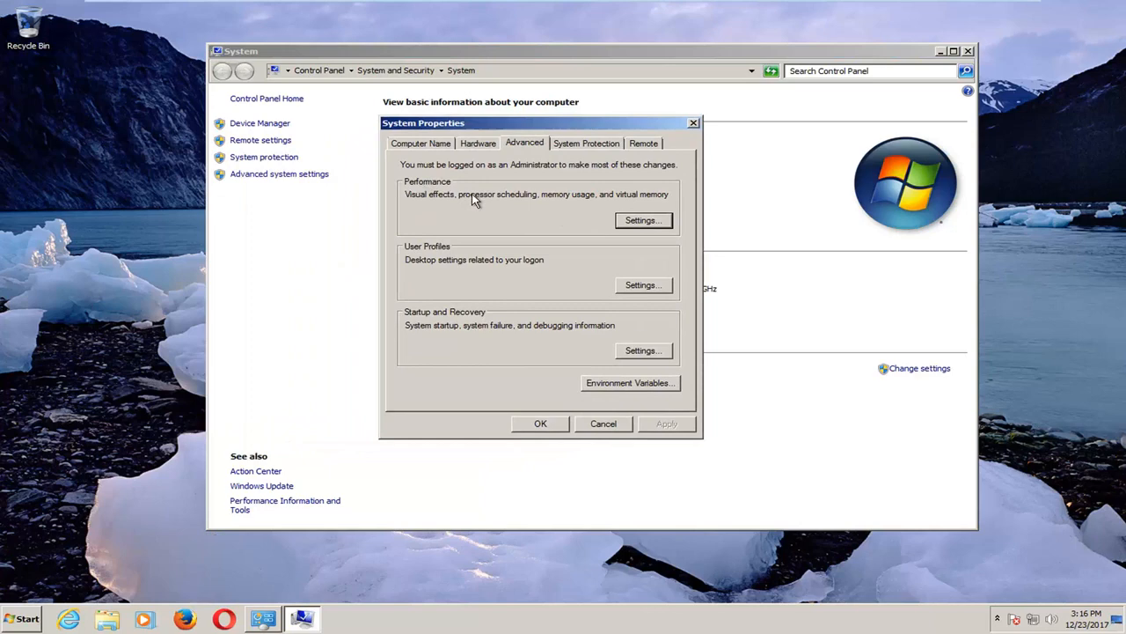
left_click(642, 222)
mouse_move(543, 186)
left_mouse_down()
mouse_move(541, 132)
mouse_move(557, 110)
left_mouse_up()
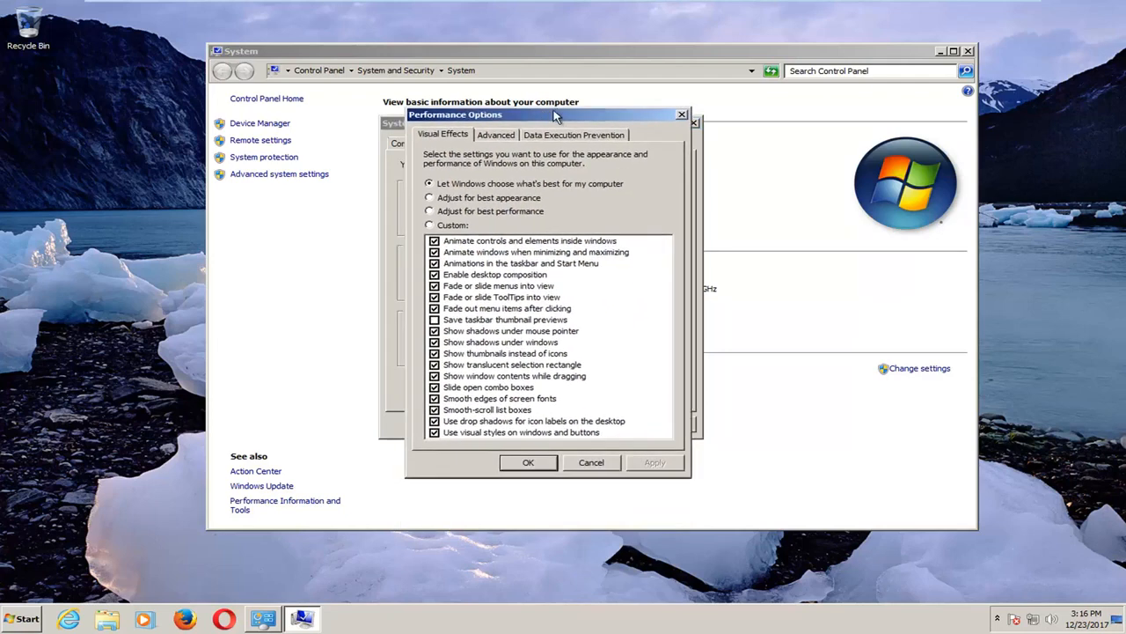
left_click(502, 134)
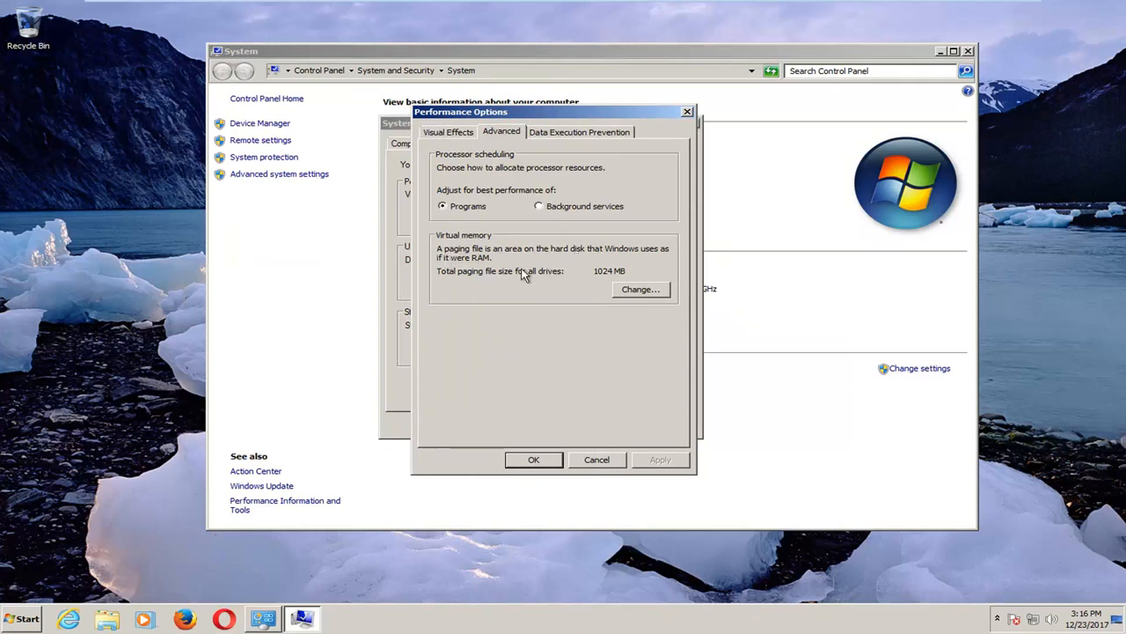
left_click(643, 295)
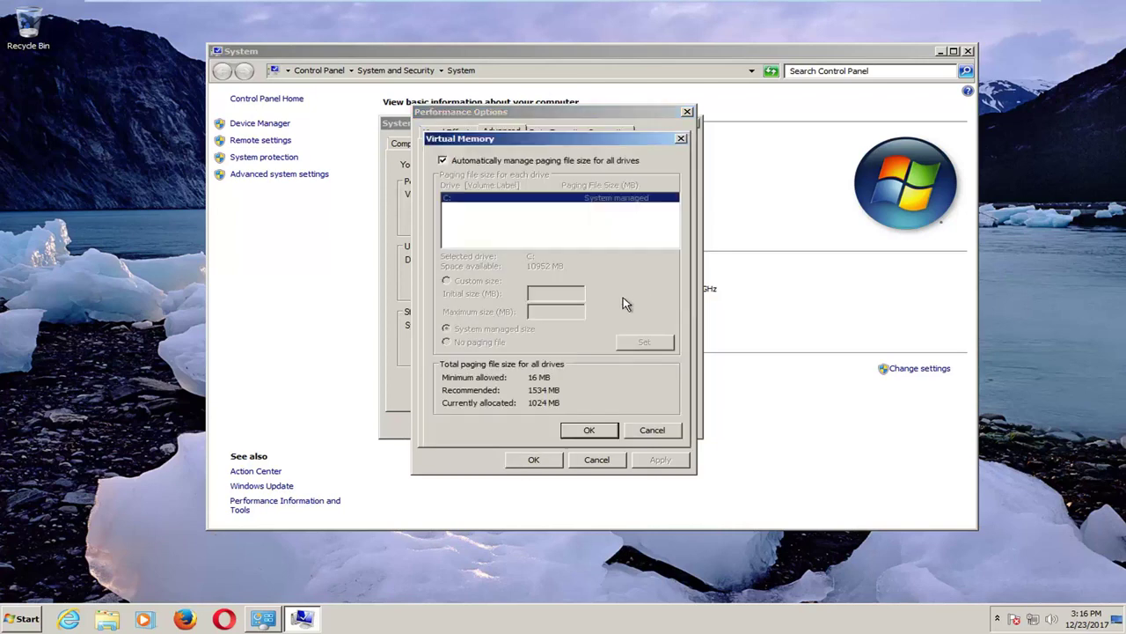
Step: Turn off automatic paging file management and choose Custom size for drive C:
left_click(443, 161)
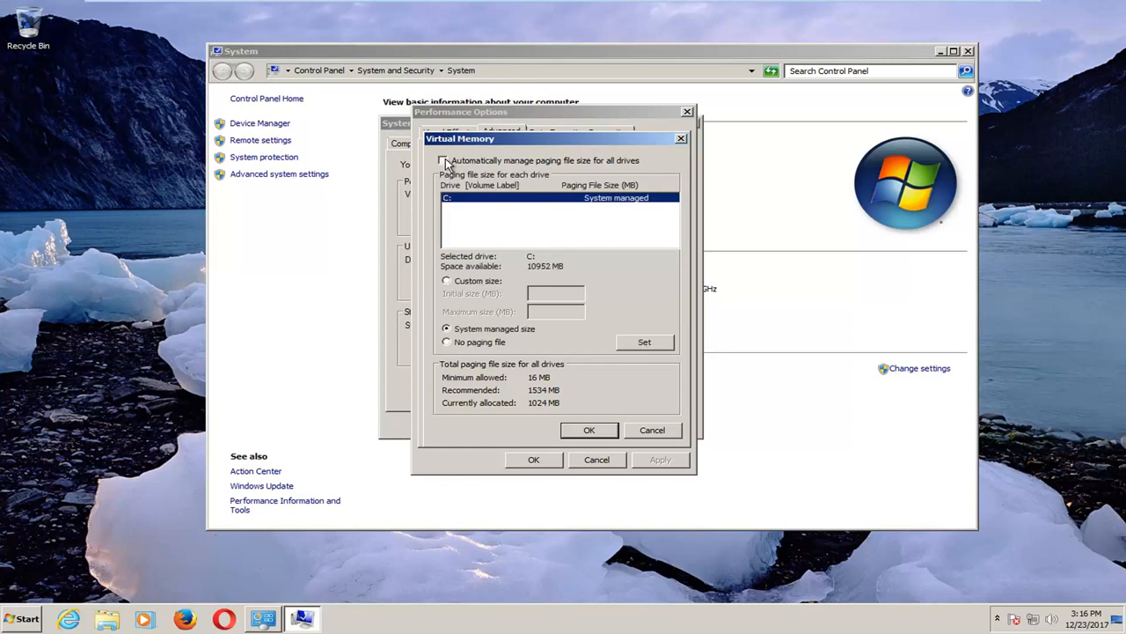
left_click(446, 281)
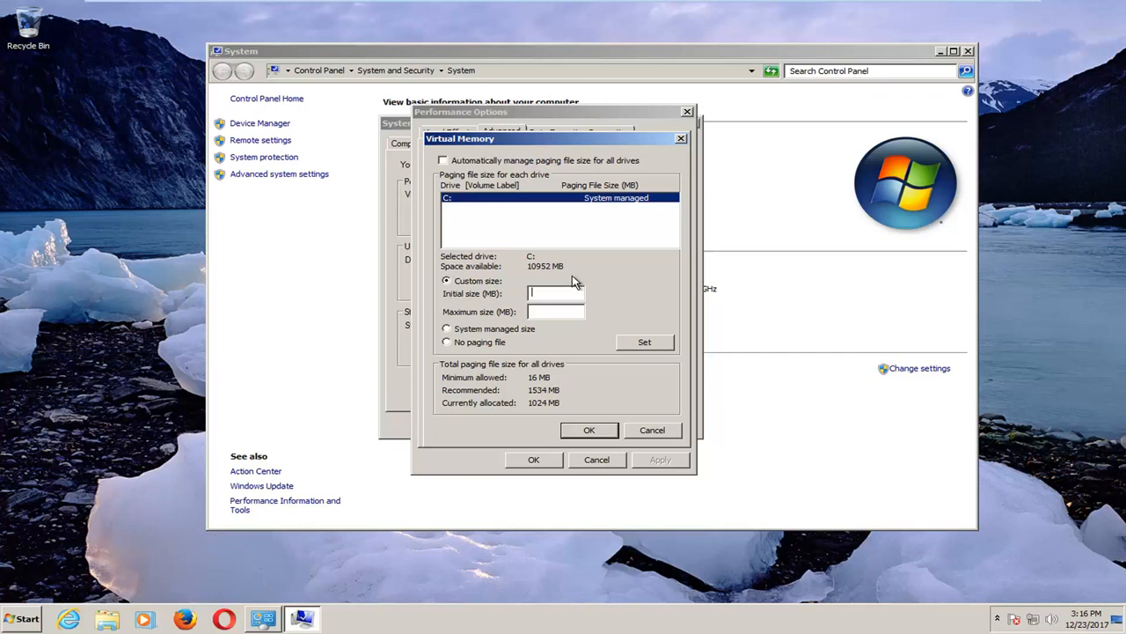
type("1")
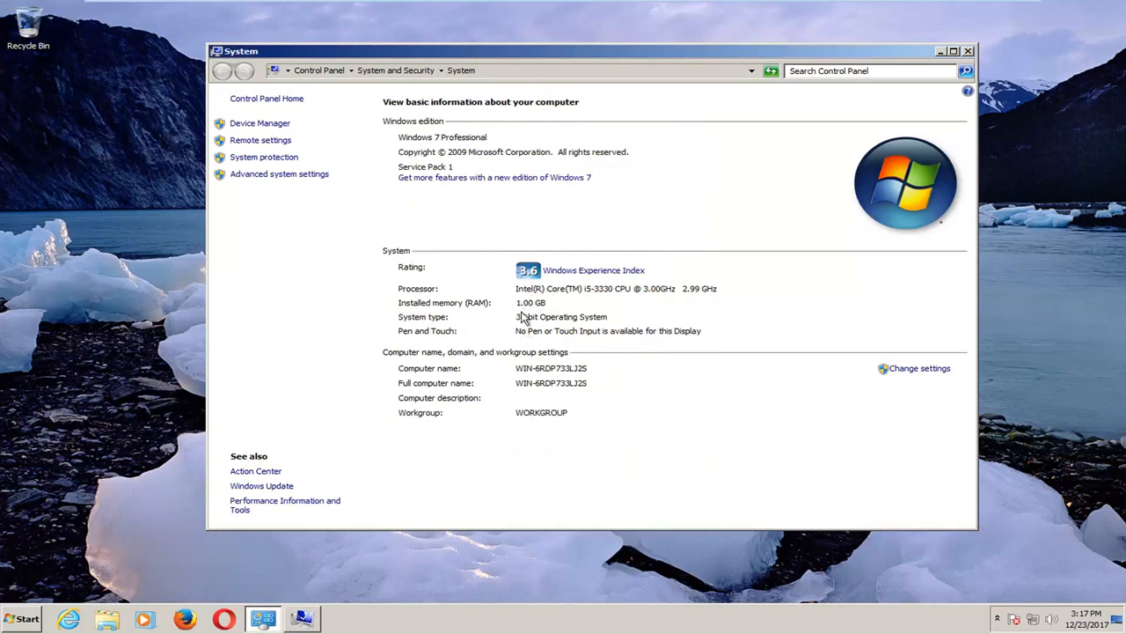
Step: Launch Calculator and compute 1024 × 1.5 = 1536
left_click(13, 622)
type("calc")
key("Return")
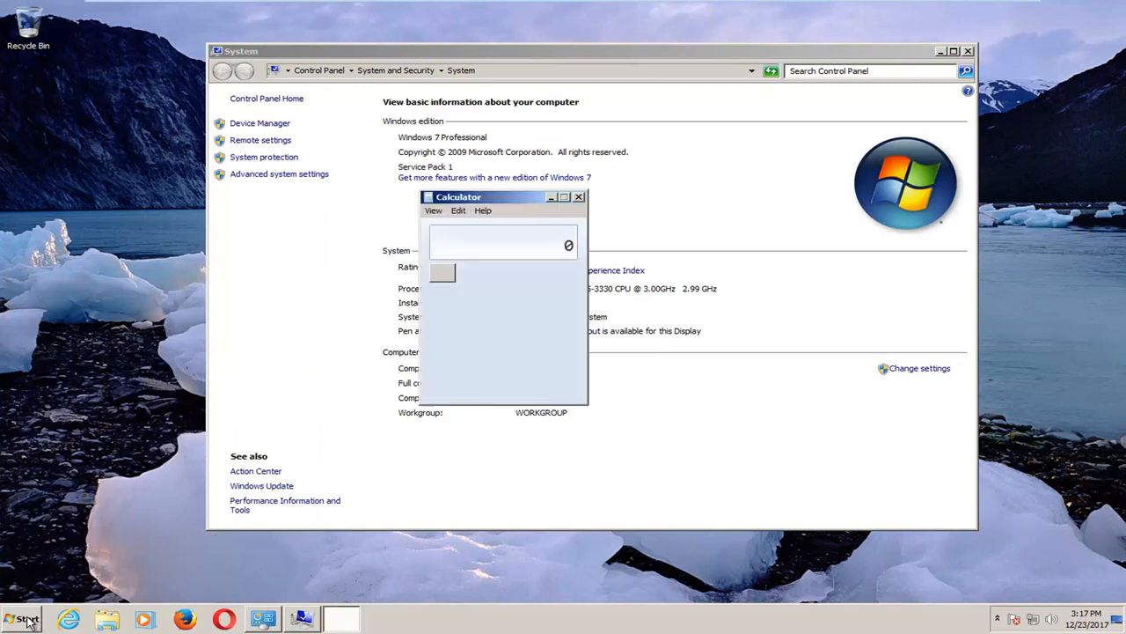
left_click_drag(515, 196, 750, 184)
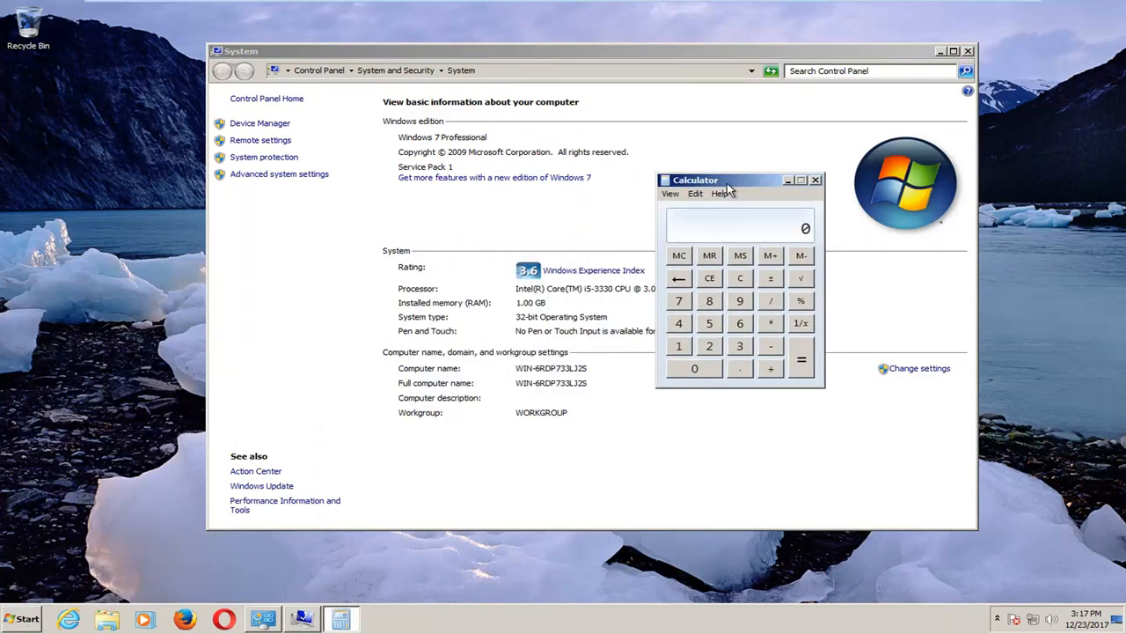
type("1024")
type("*1.5")
key("Return")
Step: Set drive C:'s custom paging file to 1534–1536 MB and confirm the Virtual Memory dialog
left_click(303, 621)
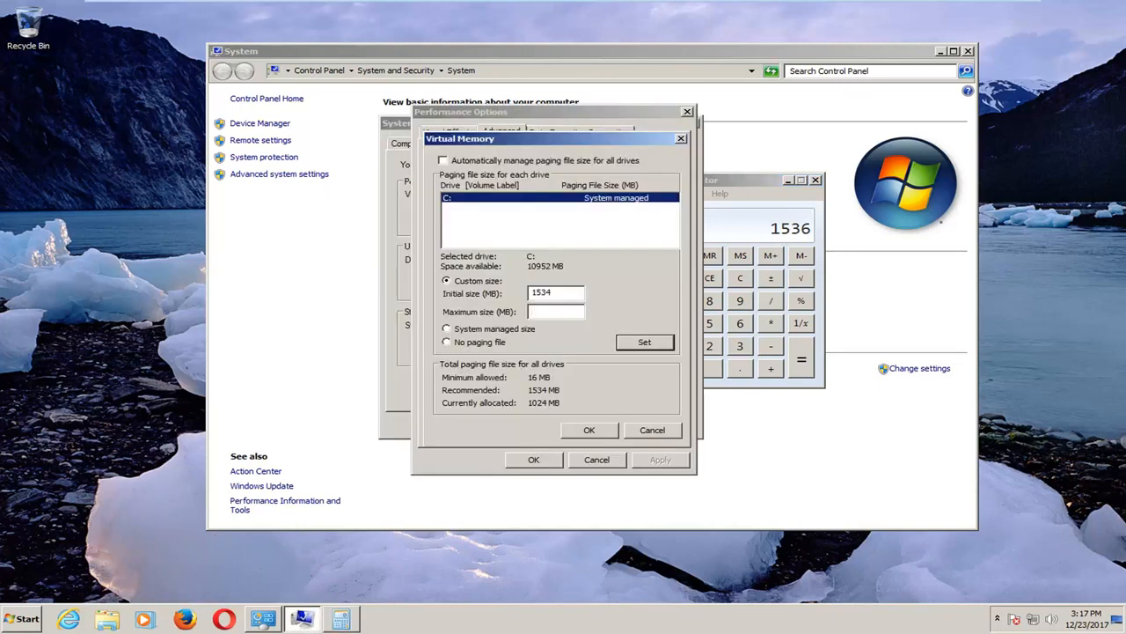
left_click(546, 327)
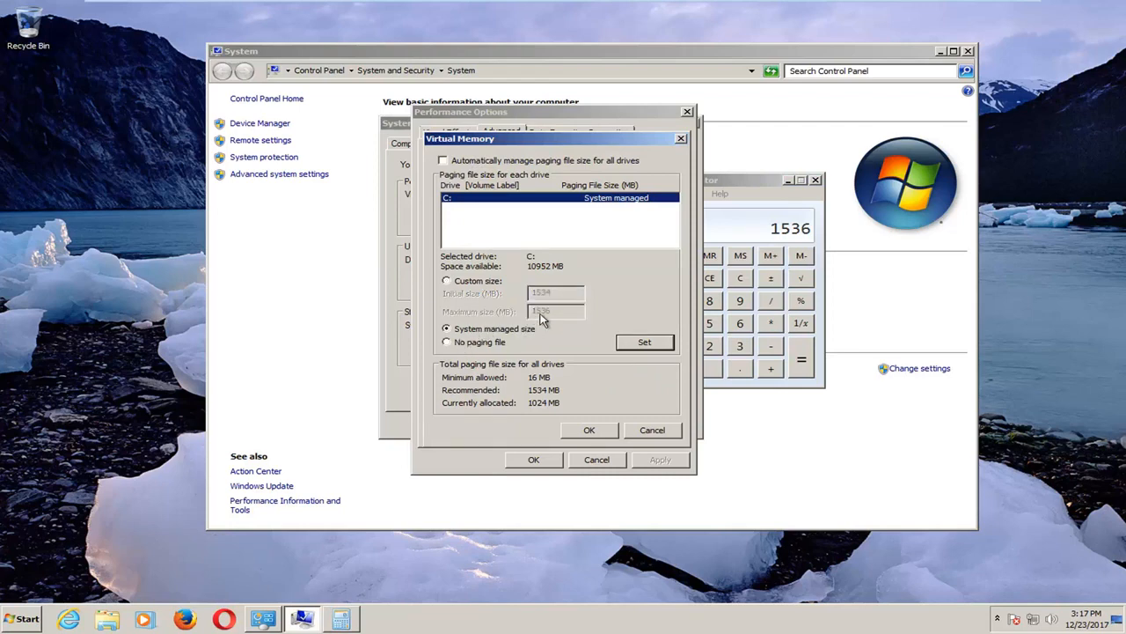
left_click(446, 280)
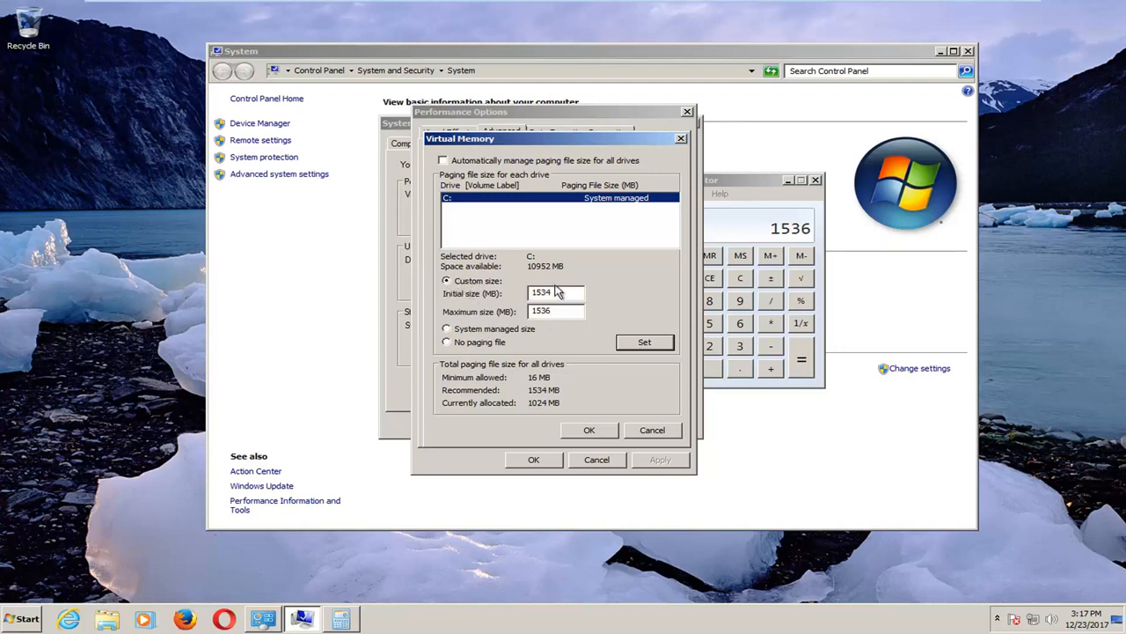
left_click(631, 349)
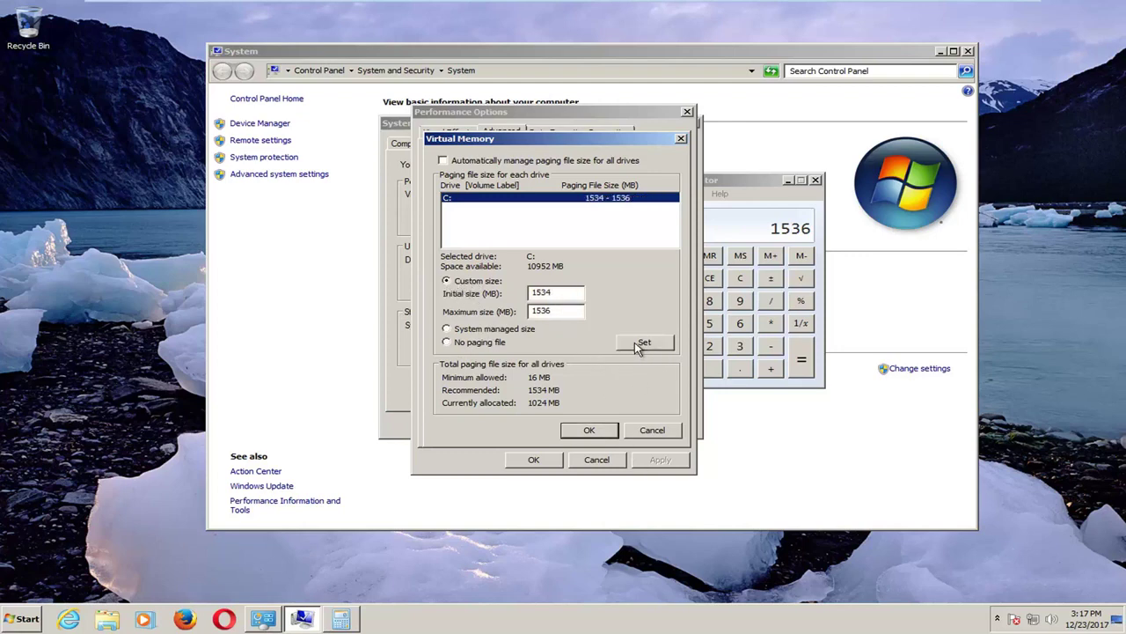
left_click(588, 432)
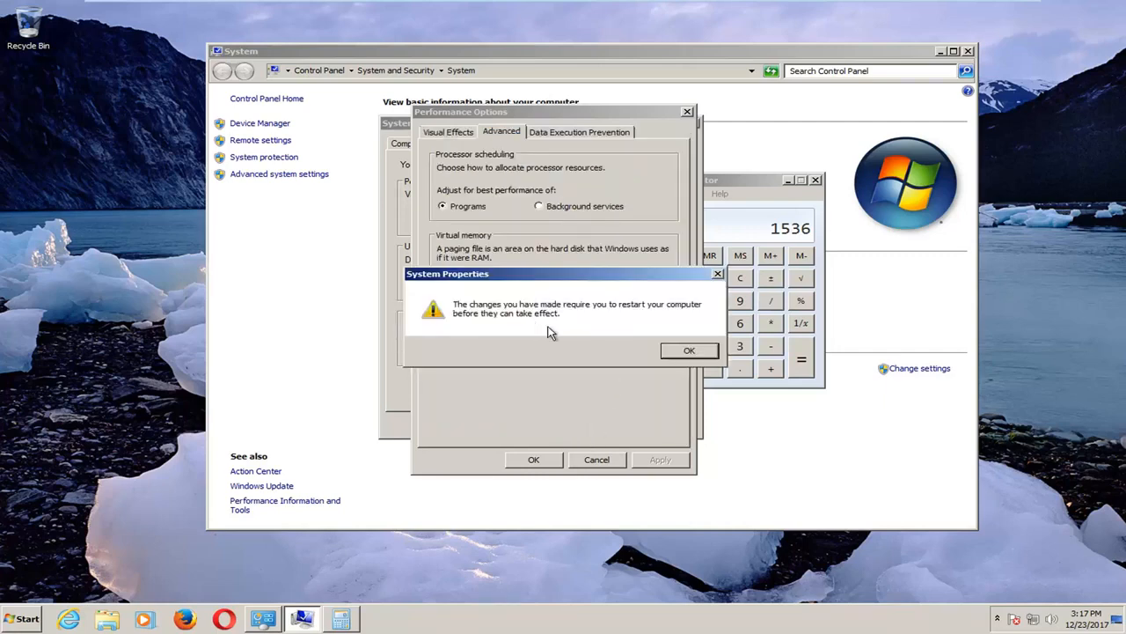
Step: Confirm the performance and system dialogs, choose Restart Later and close Calculator
left_click(689, 350)
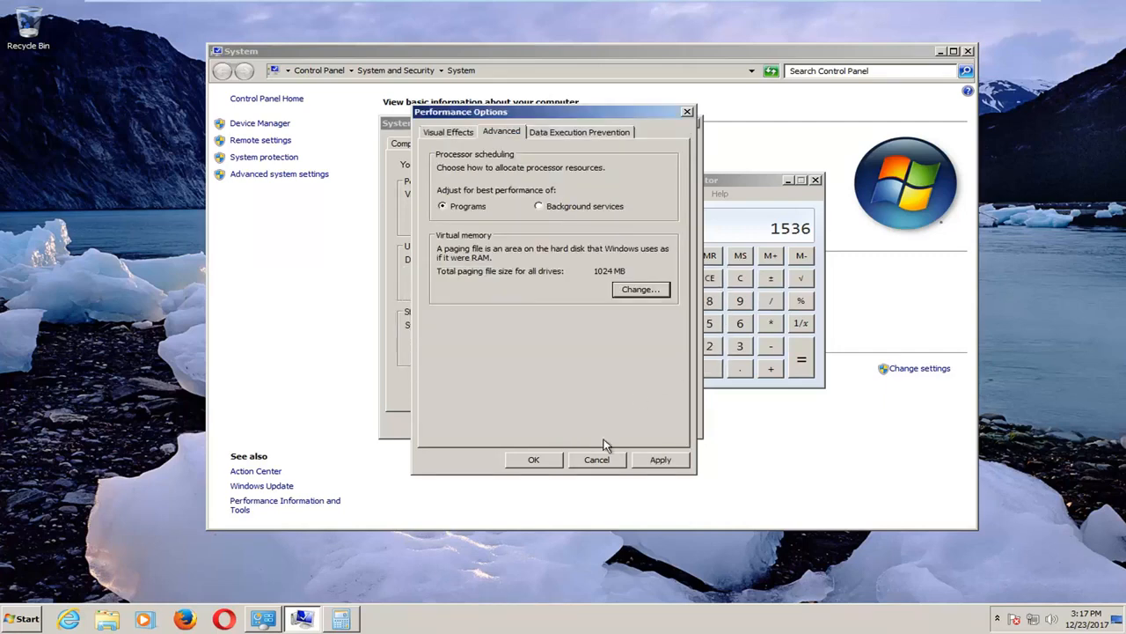
left_click(660, 459)
left_click(533, 460)
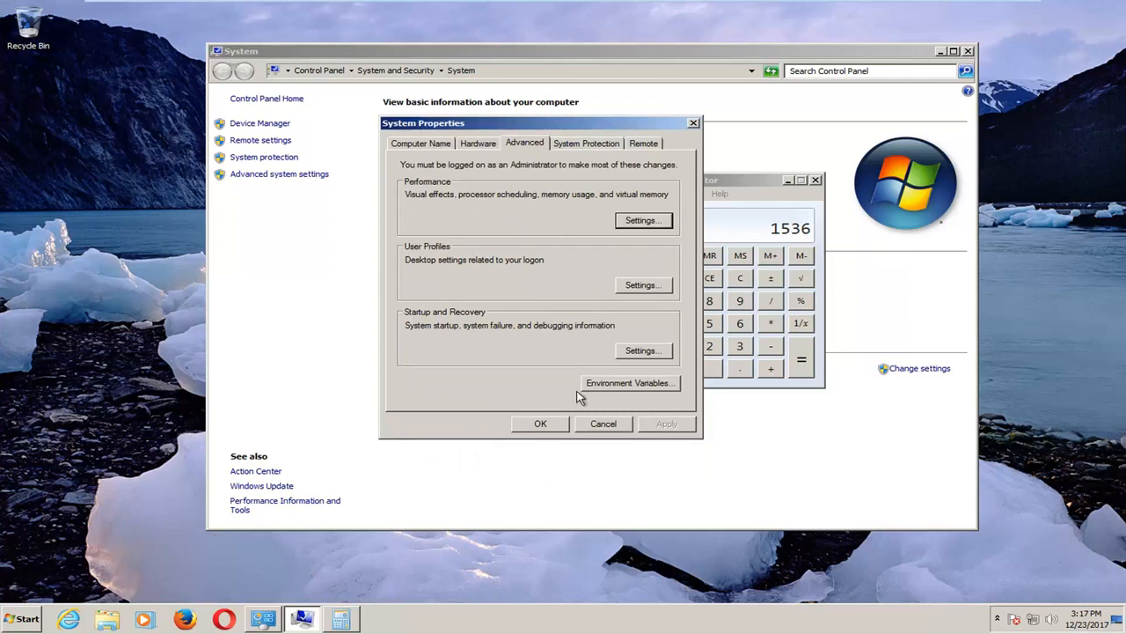
left_click(542, 424)
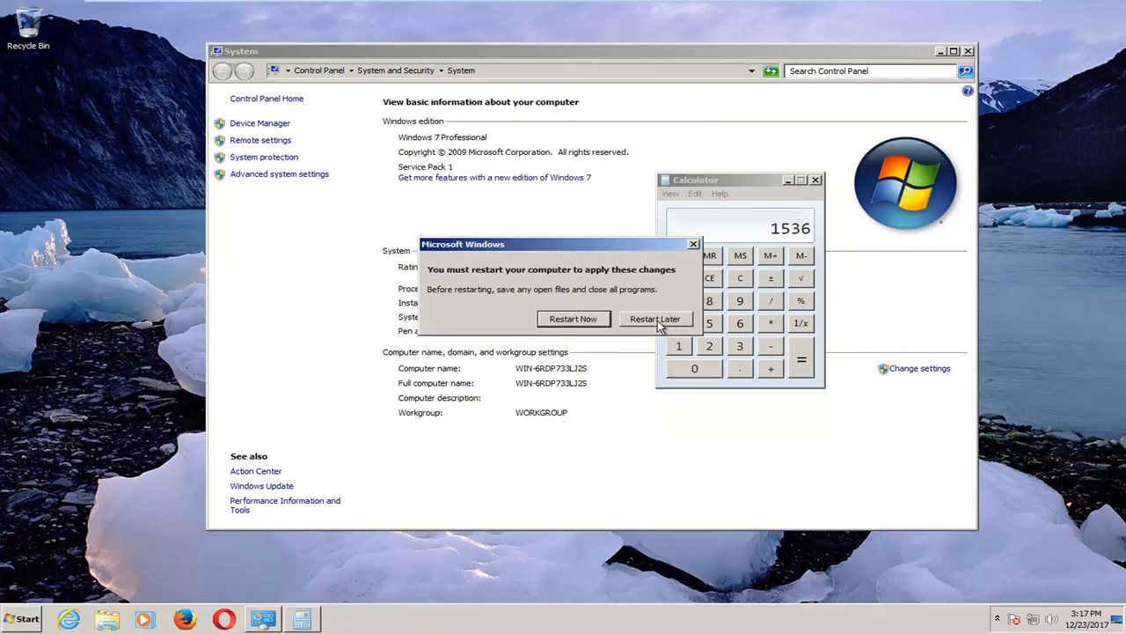
left_click(655, 318)
left_click(816, 179)
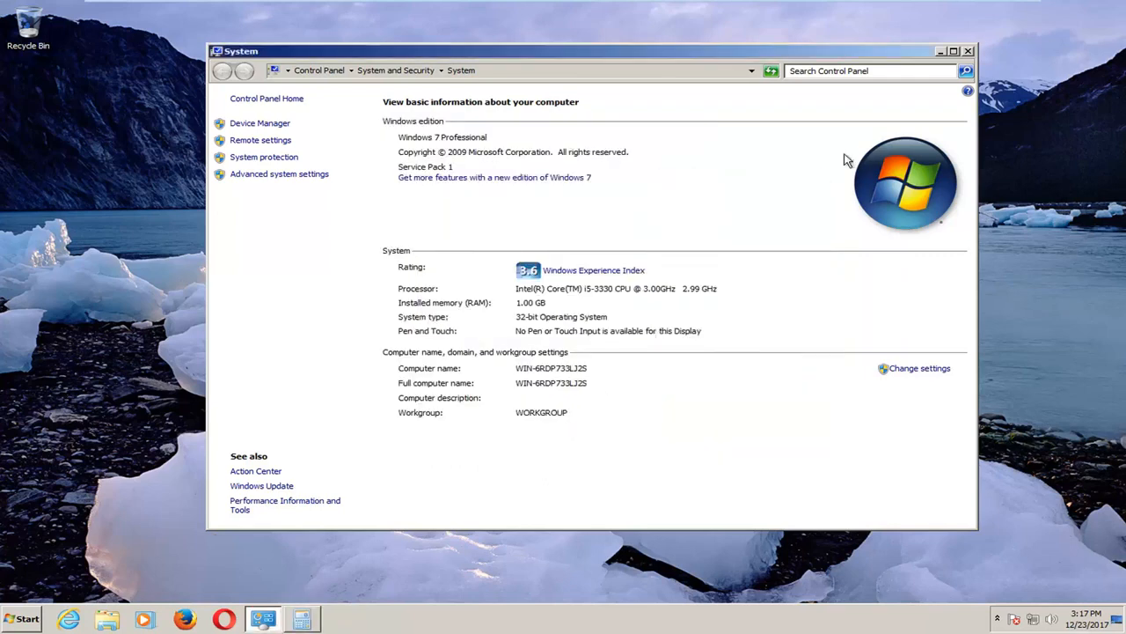
left_click(968, 51)
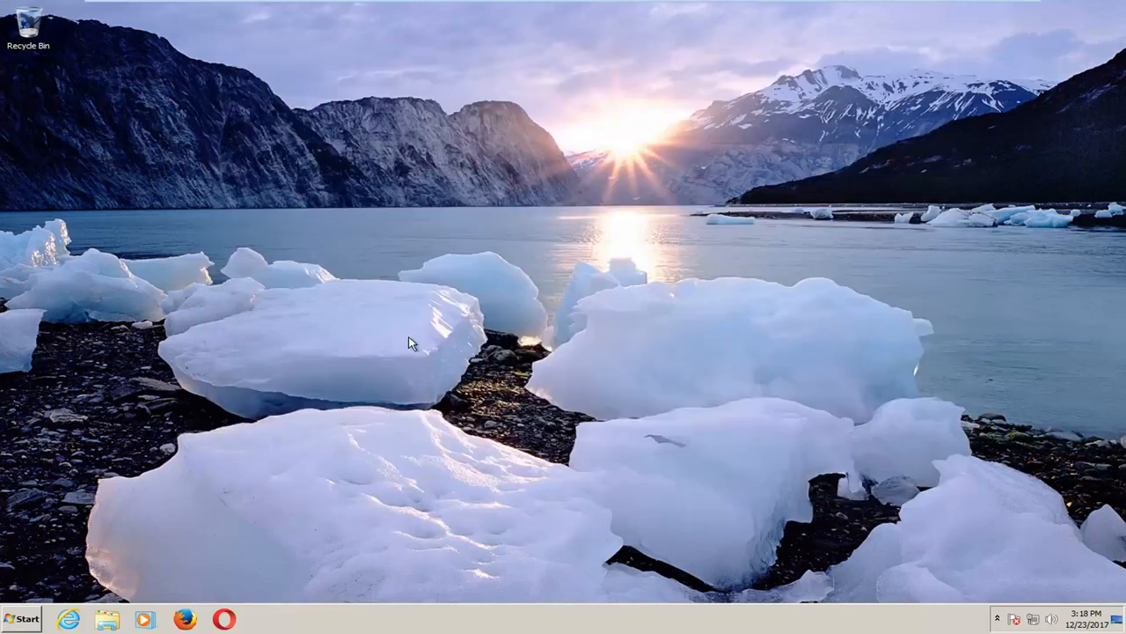